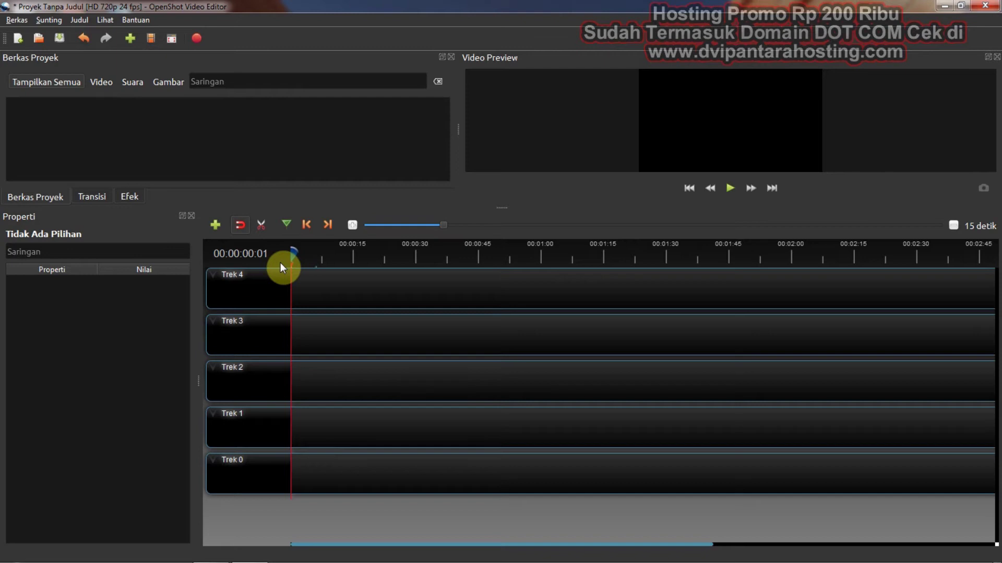
- Import the Project 1 video into the project files and place it at the start of Trek 4
{"action": "left_click", "coordinate": [17, 20]}
{"action": "left_click", "coordinate": [40, 108]}
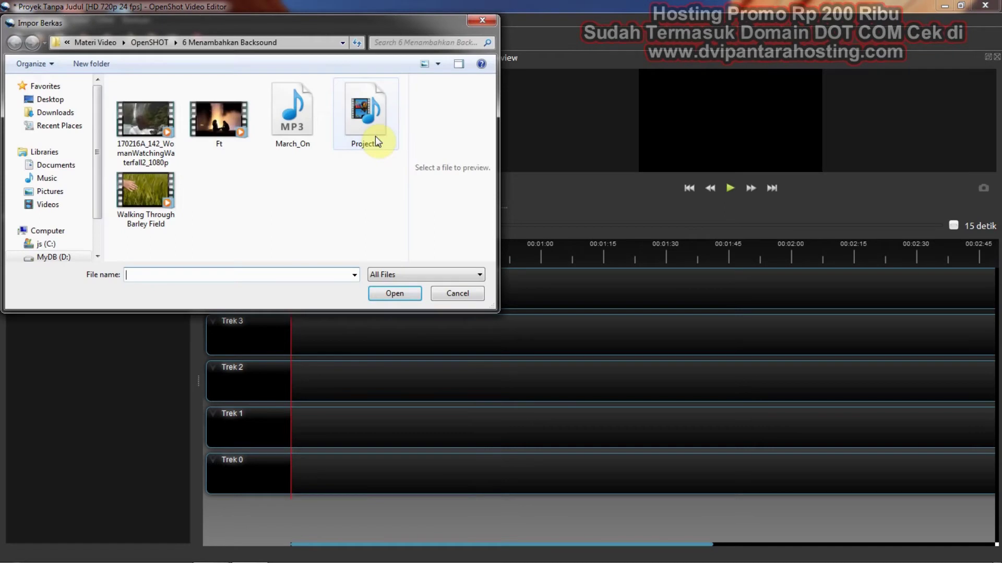
{"action": "left_click", "coordinate": [138, 215]}
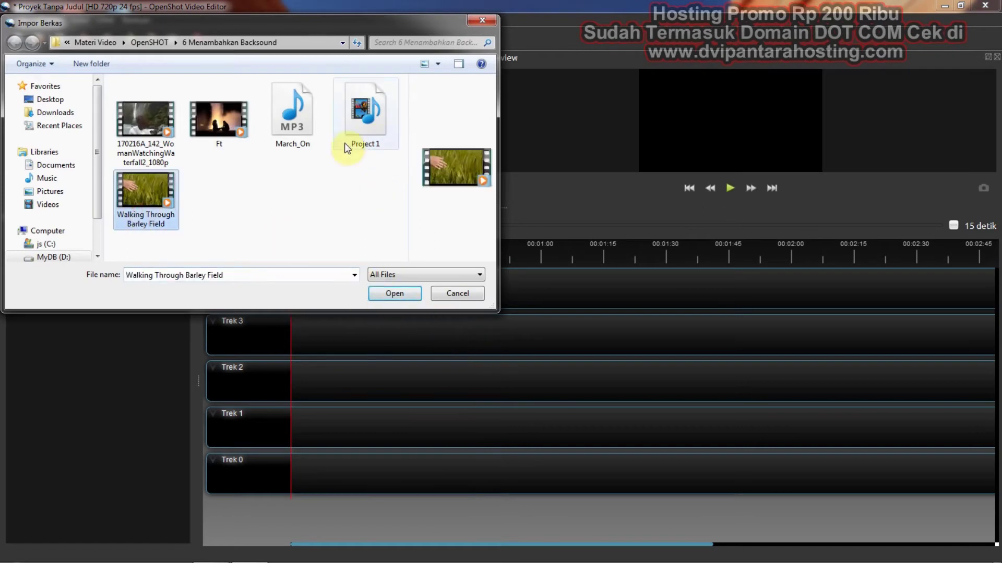
{"action": "left_click", "coordinate": [361, 127]}
{"action": "left_click", "coordinate": [395, 294]}
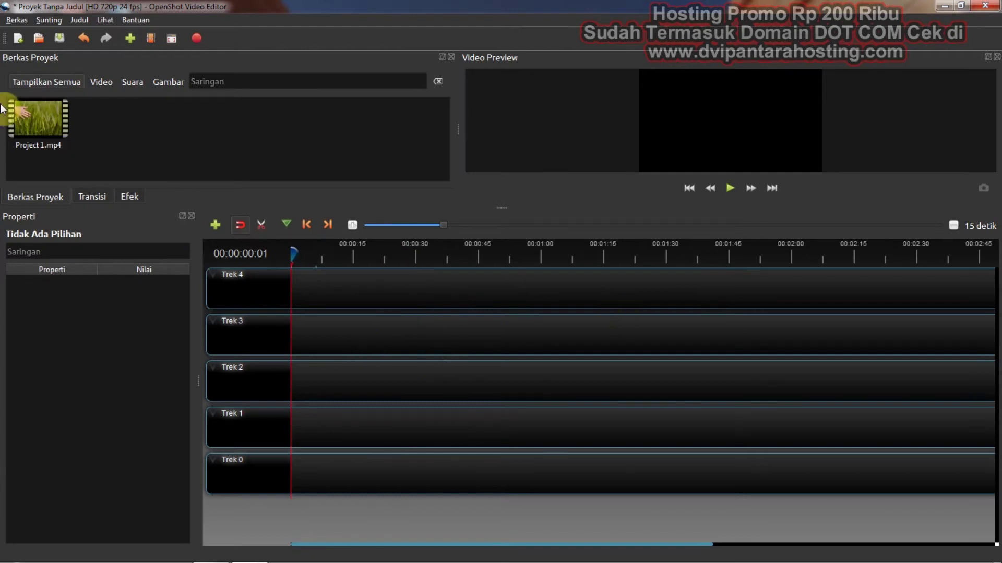
{"action": "left_click_drag", "start_coordinate": [31, 117], "coordinate": [291, 297]}
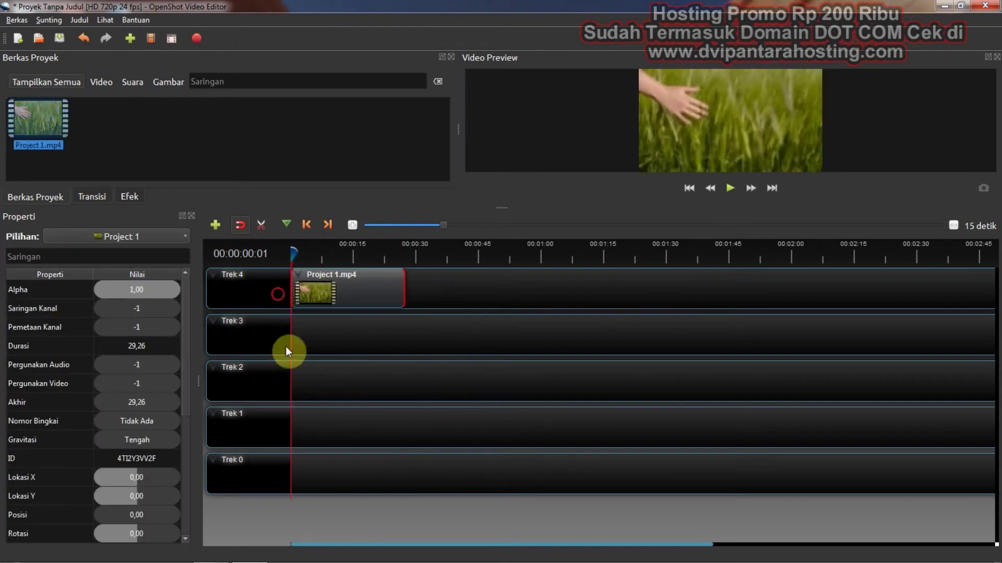
- Play short stretches of the video clip in the preview and return the playhead to the start of the timeline
{"action": "left_click", "coordinate": [730, 189]}
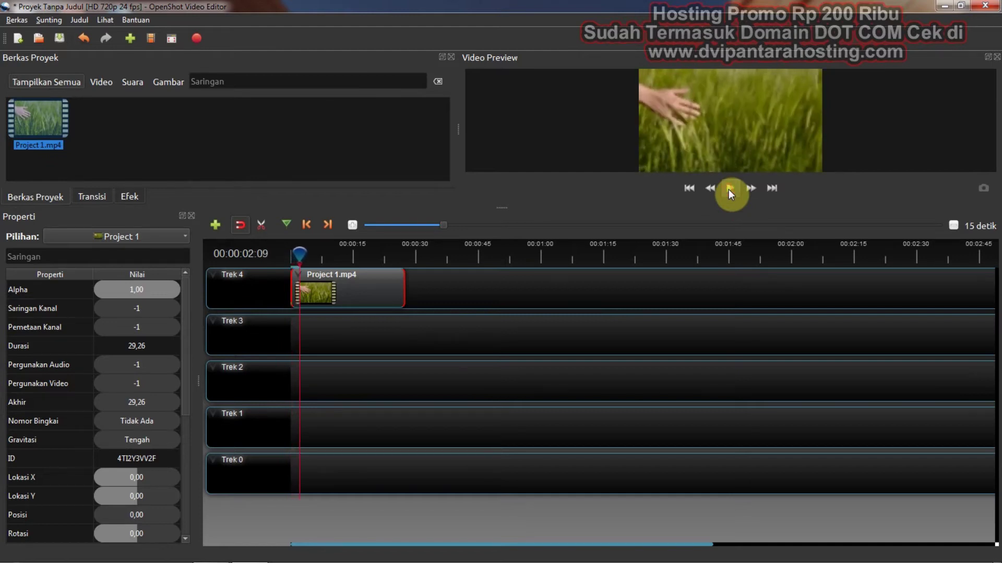
{"action": "left_click", "coordinate": [730, 189]}
{"action": "left_click", "coordinate": [289, 246]}
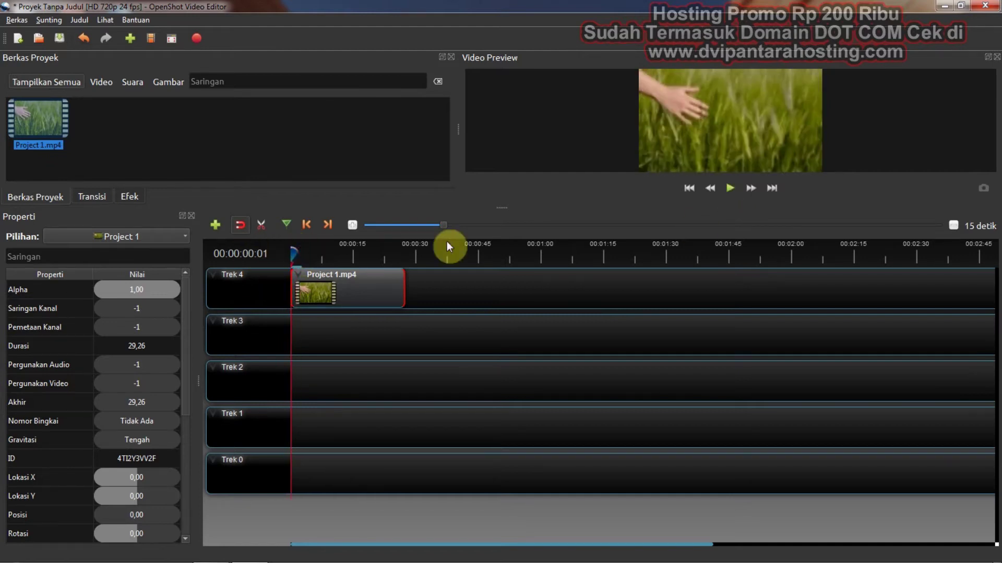
{"action": "left_click", "coordinate": [728, 189]}
{"action": "left_click", "coordinate": [303, 272]}
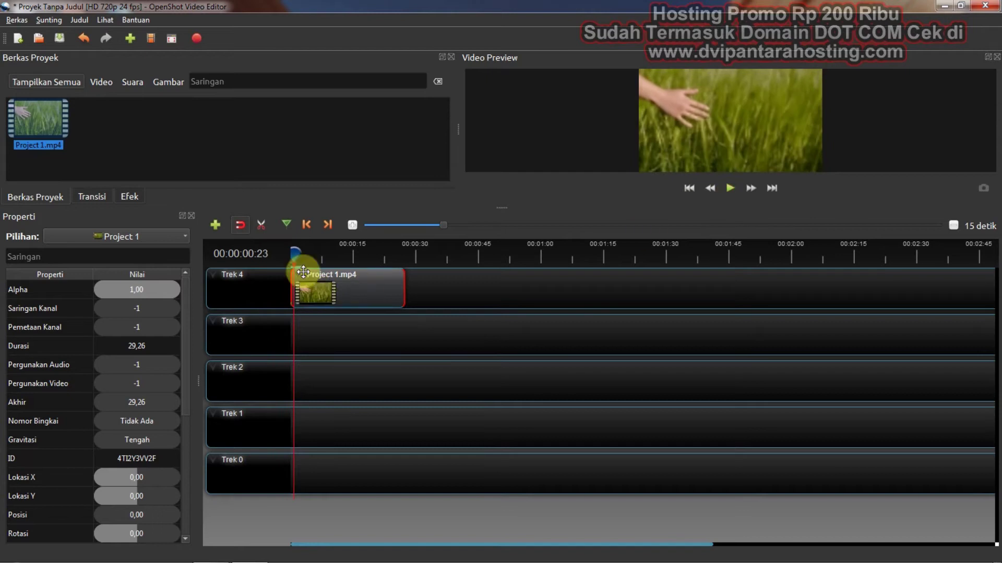
{"action": "left_click", "coordinate": [291, 253]}
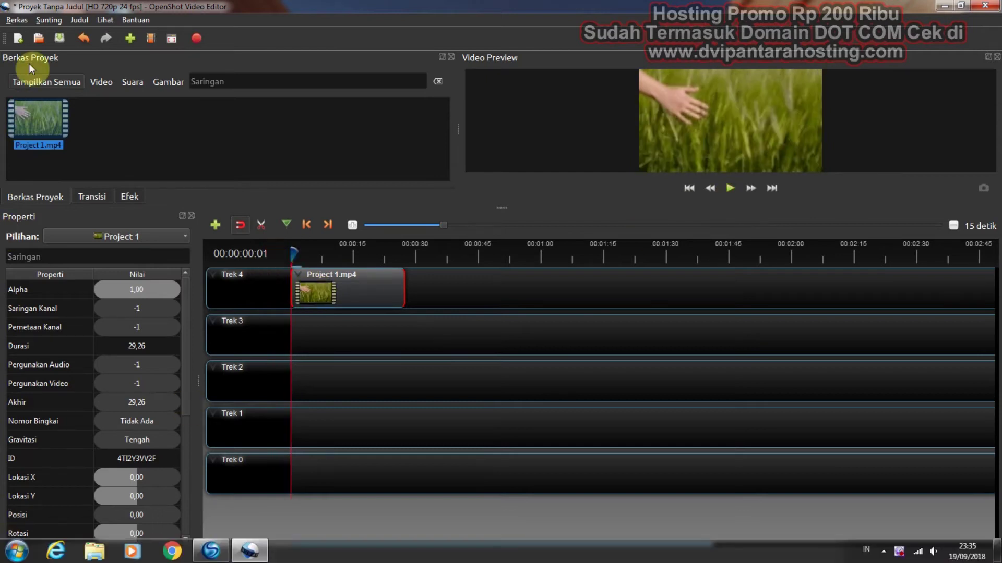
- Import the March_On MP3 file into the project files as background music
{"action": "left_click", "coordinate": [17, 20]}
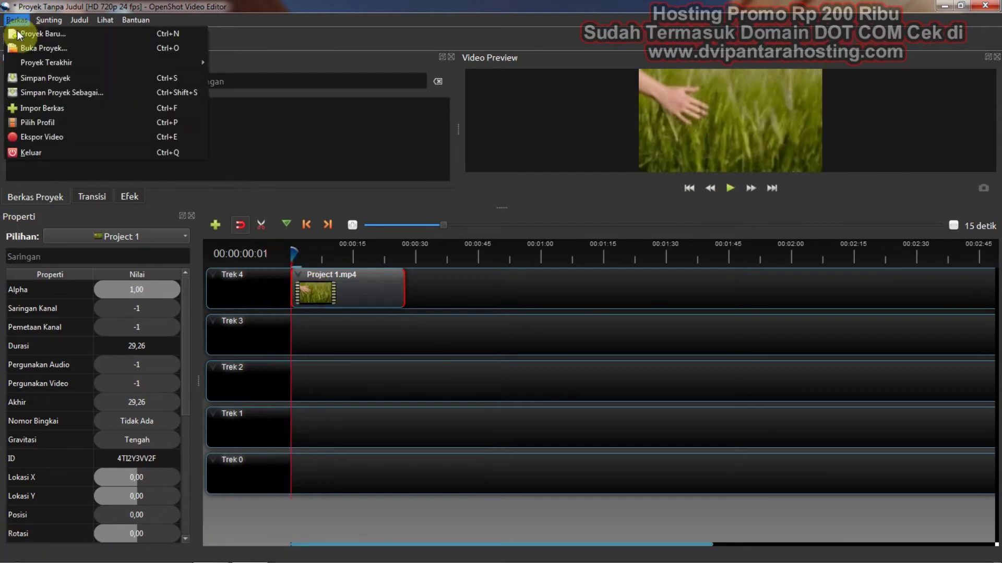
{"action": "left_click", "coordinate": [39, 109]}
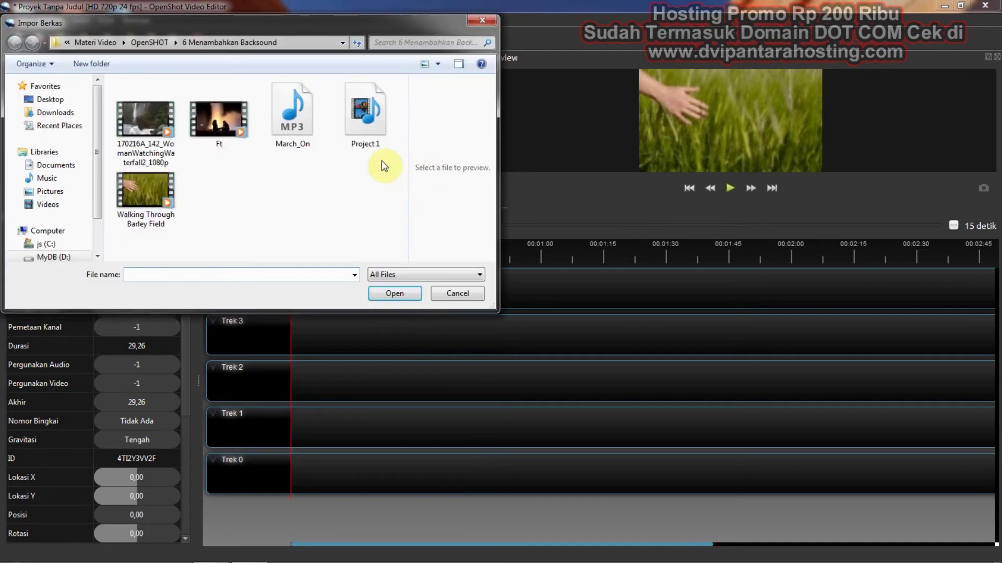
{"action": "left_click", "coordinate": [308, 137]}
{"action": "left_click", "coordinate": [406, 297]}
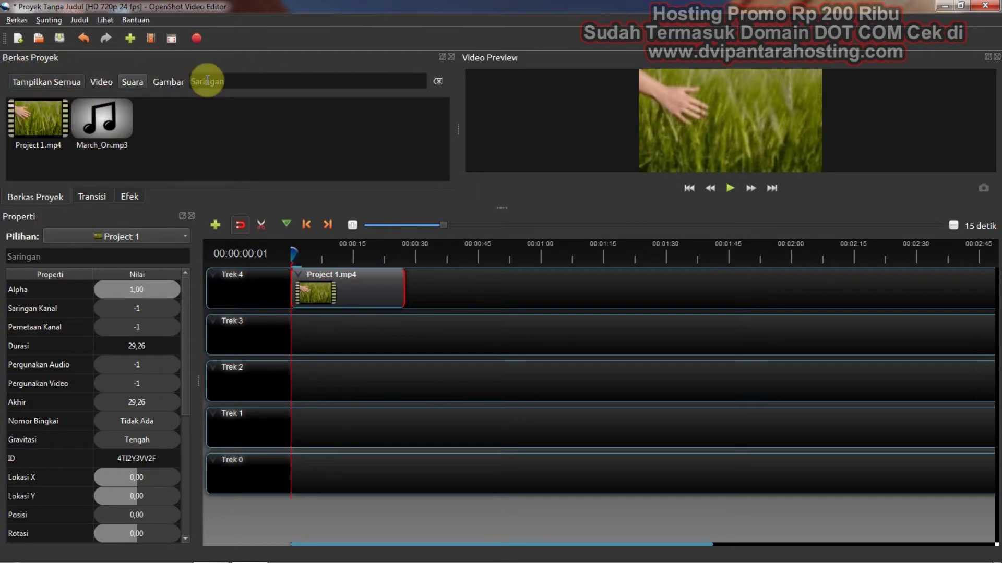
- Examine the project files filtered by video, audio and image, finishing with all files shown
{"action": "left_click", "coordinate": [102, 80]}
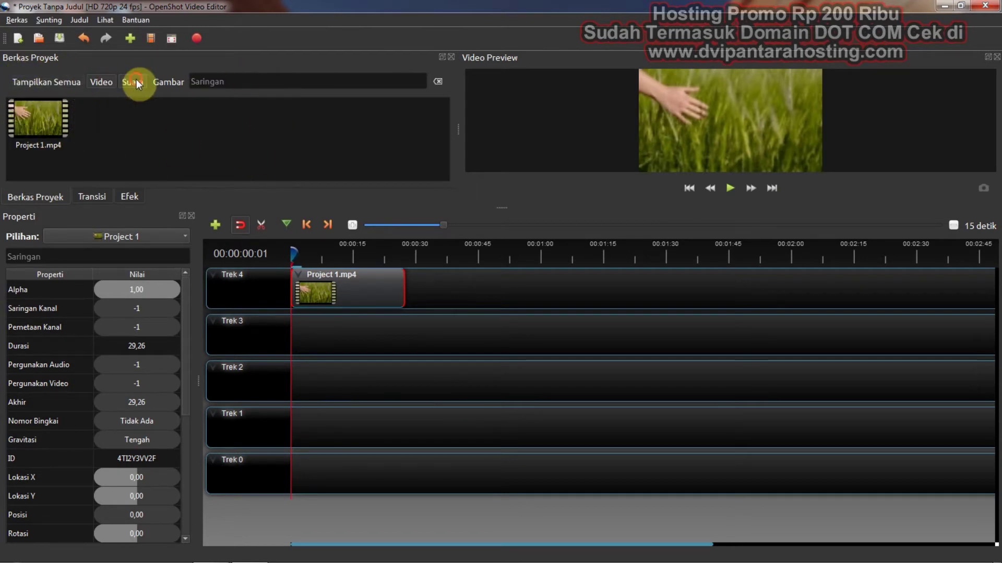
{"action": "left_click", "coordinate": [135, 81]}
{"action": "left_click", "coordinate": [167, 81]}
{"action": "left_click", "coordinate": [138, 80]}
{"action": "left_click", "coordinate": [96, 81]}
{"action": "left_click", "coordinate": [59, 83]}
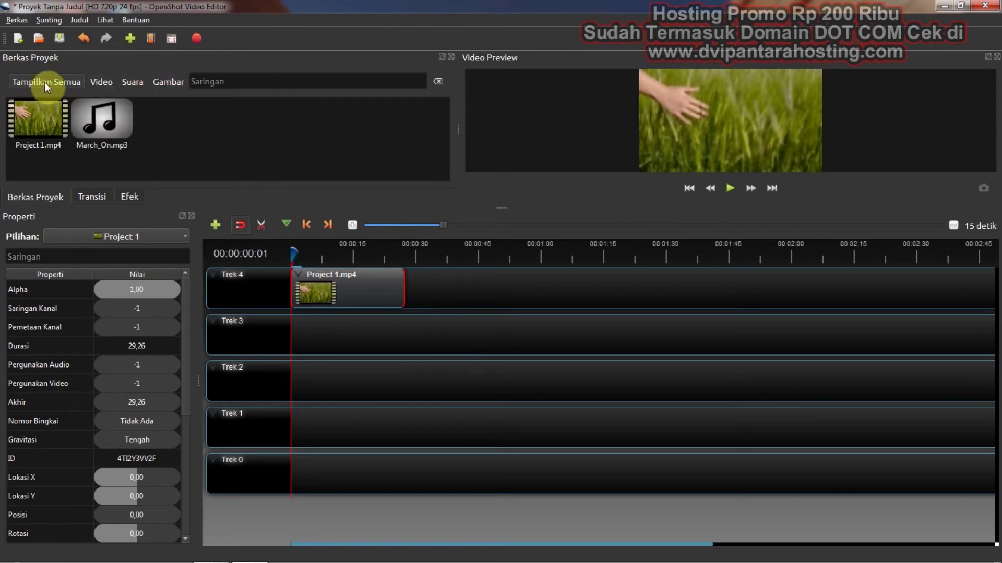
{"action": "left_click", "coordinate": [134, 83]}
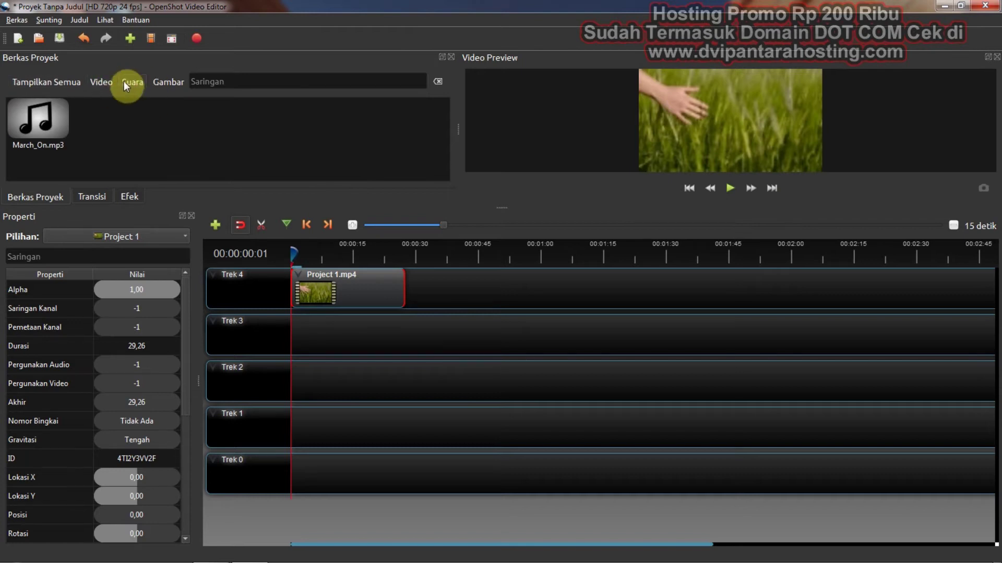
{"action": "left_click", "coordinate": [100, 81]}
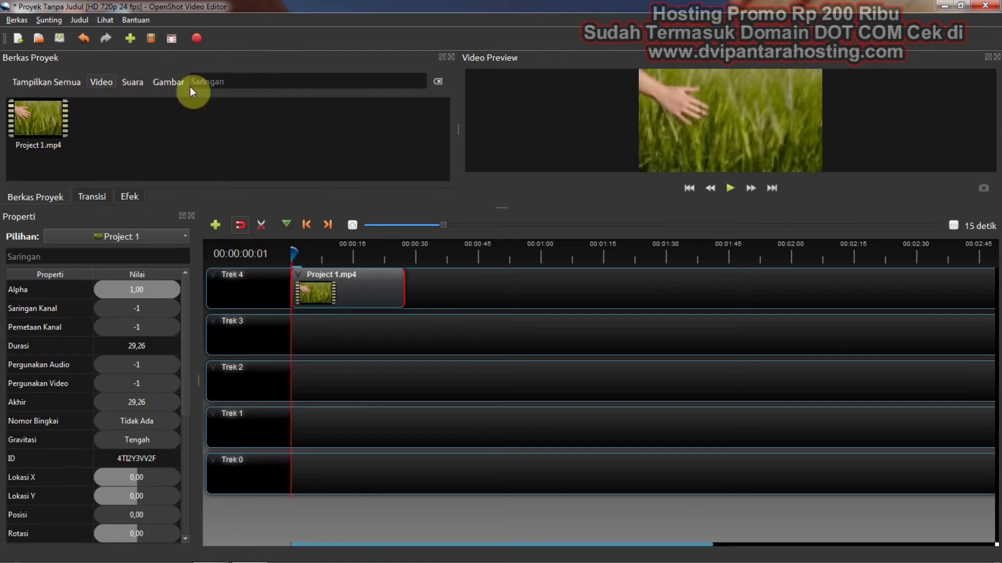
{"action": "left_click", "coordinate": [130, 84]}
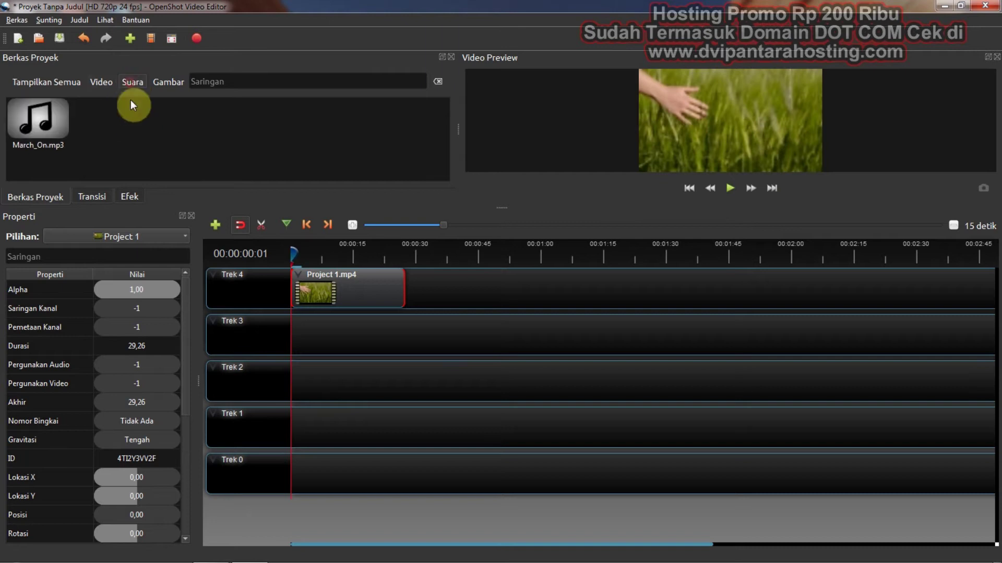
{"action": "left_click", "coordinate": [58, 82]}
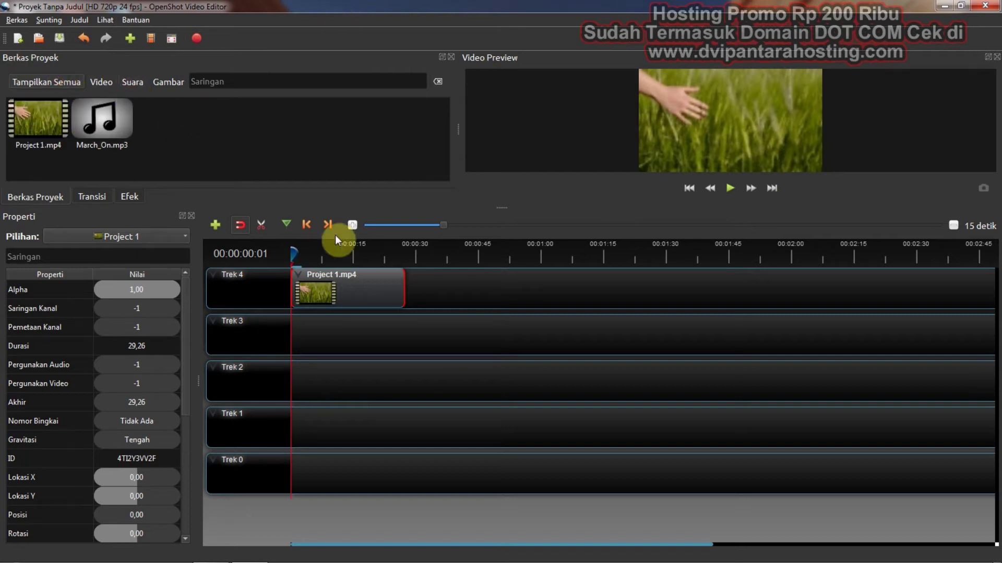
- Place March_On.mp3 at the start of Trek 3 and play the video together with the music briefly
{"action": "left_click_drag", "start_coordinate": [118, 117], "coordinate": [286, 329]}
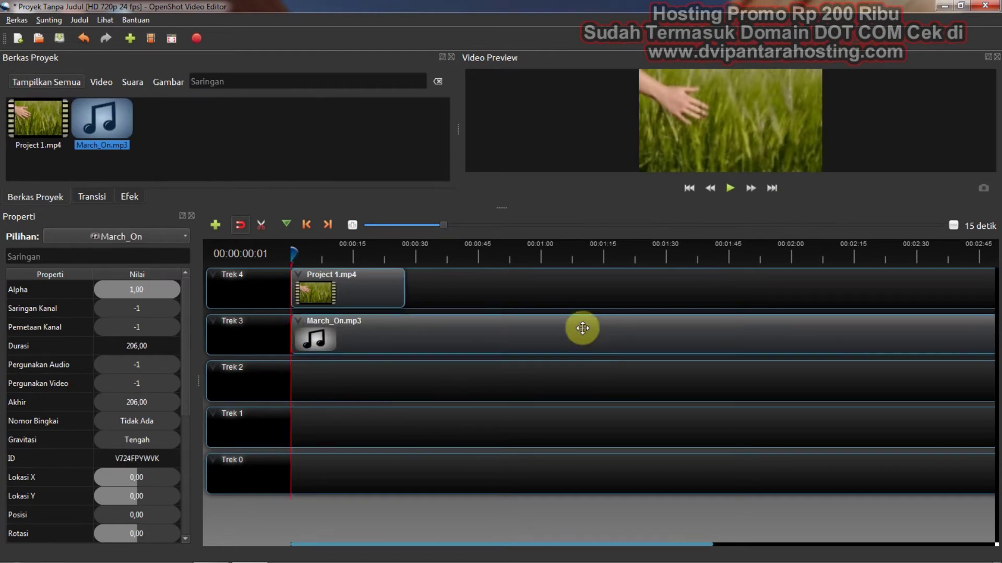
{"action": "left_click", "coordinate": [730, 188]}
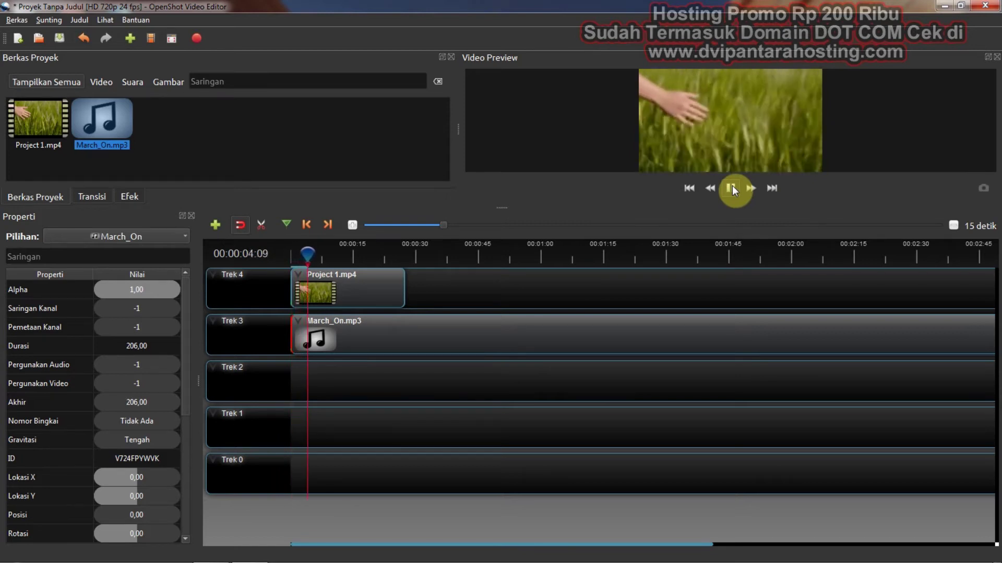
{"action": "left_click", "coordinate": [731, 187]}
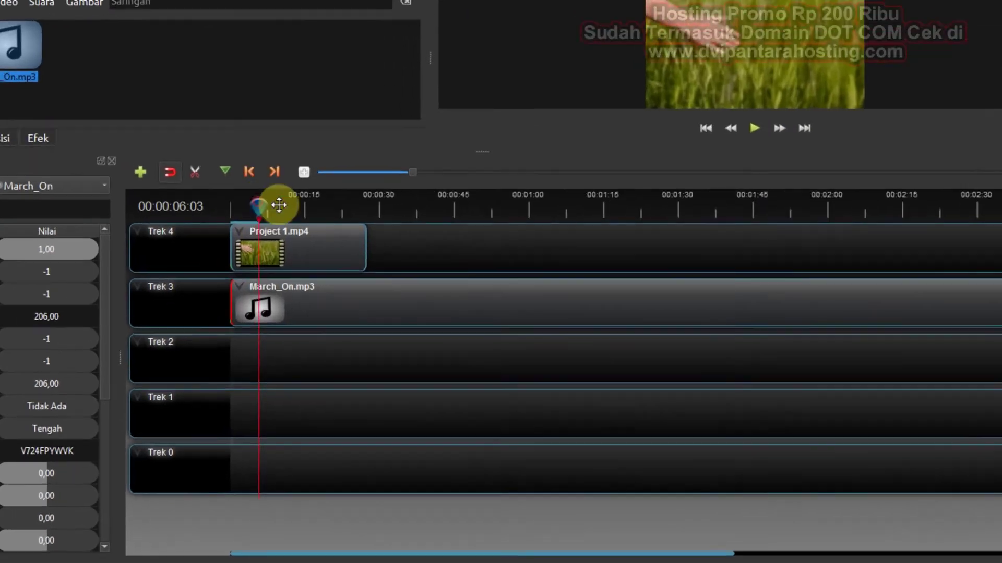
- Position the playhead exactly at the end of the Project 1 clip, at 00:00:29:07
{"action": "left_click_drag", "start_coordinate": [315, 257], "coordinate": [382, 258]}
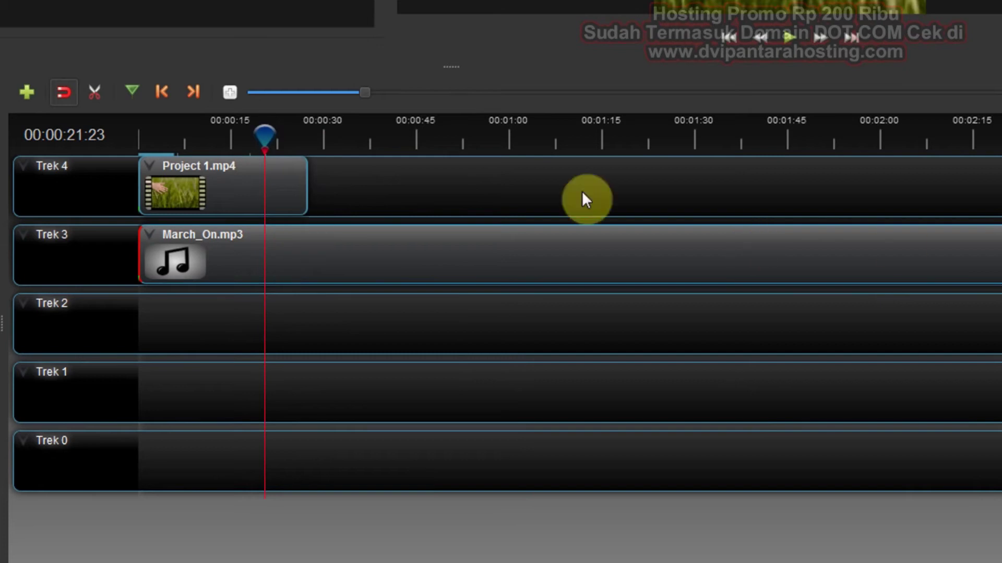
{"action": "left_click_drag", "start_coordinate": [268, 132], "coordinate": [311, 140]}
{"action": "left_click_drag", "start_coordinate": [380, 94], "coordinate": [312, 99]}
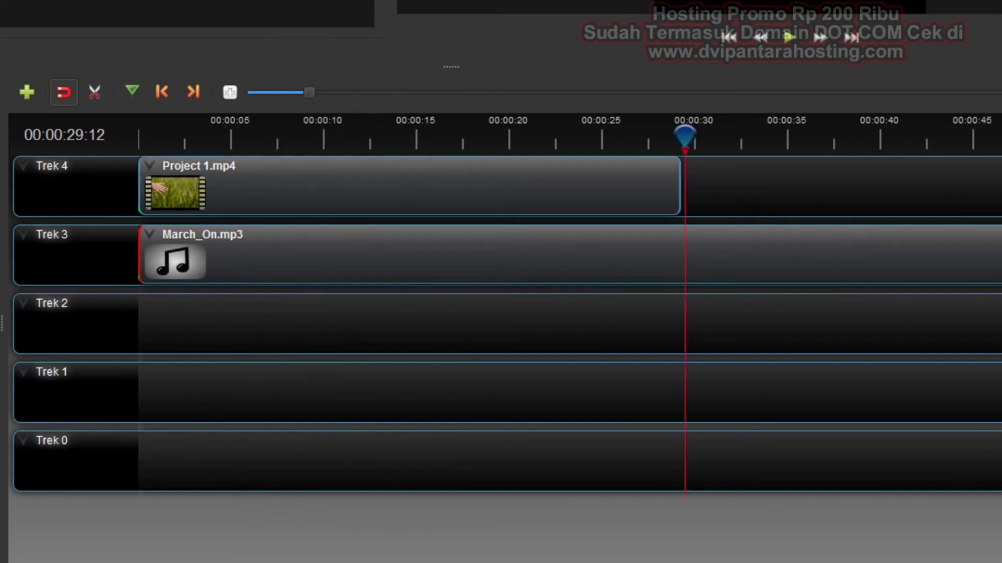
{"action": "left_click_drag", "start_coordinate": [325, 560], "coordinate": [376, 561]}
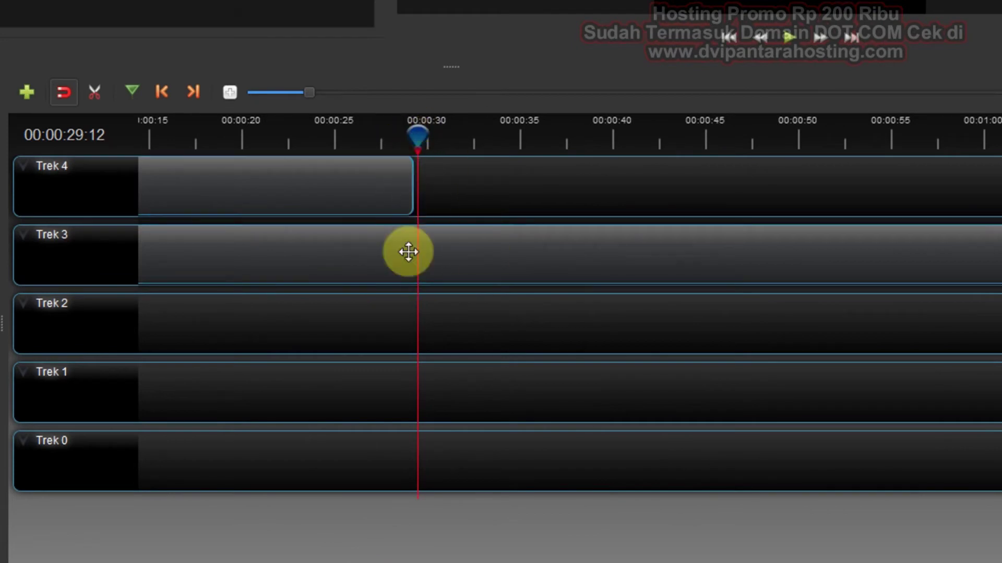
{"action": "left_click", "coordinate": [225, 92]}
{"action": "left_click", "coordinate": [224, 92]}
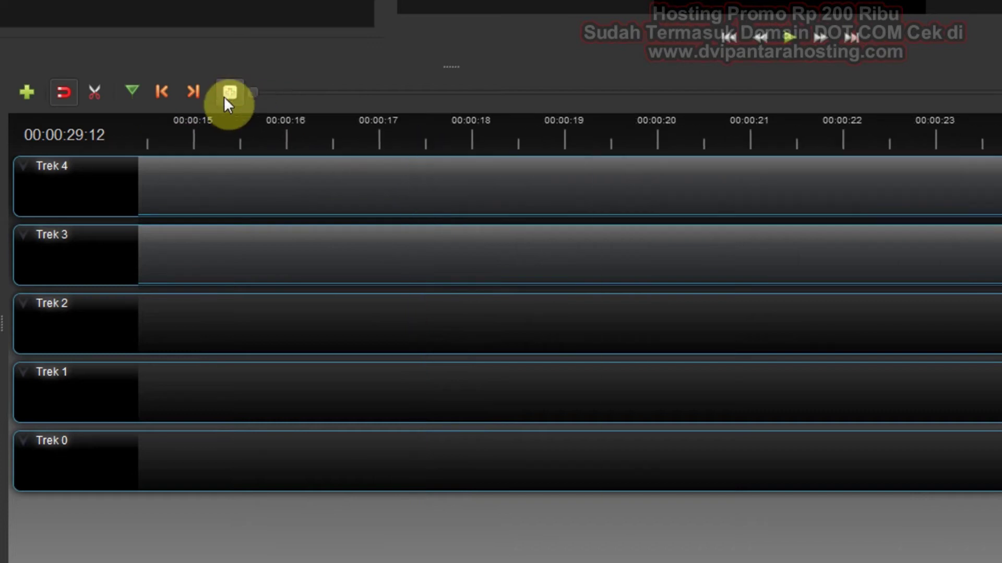
{"action": "mouse_move", "coordinate": [249, 558]}
{"action": "left_mouse_down"}
{"action": "mouse_move", "coordinate": [286, 559]}
{"action": "mouse_move", "coordinate": [256, 558]}
{"action": "left_mouse_up"}
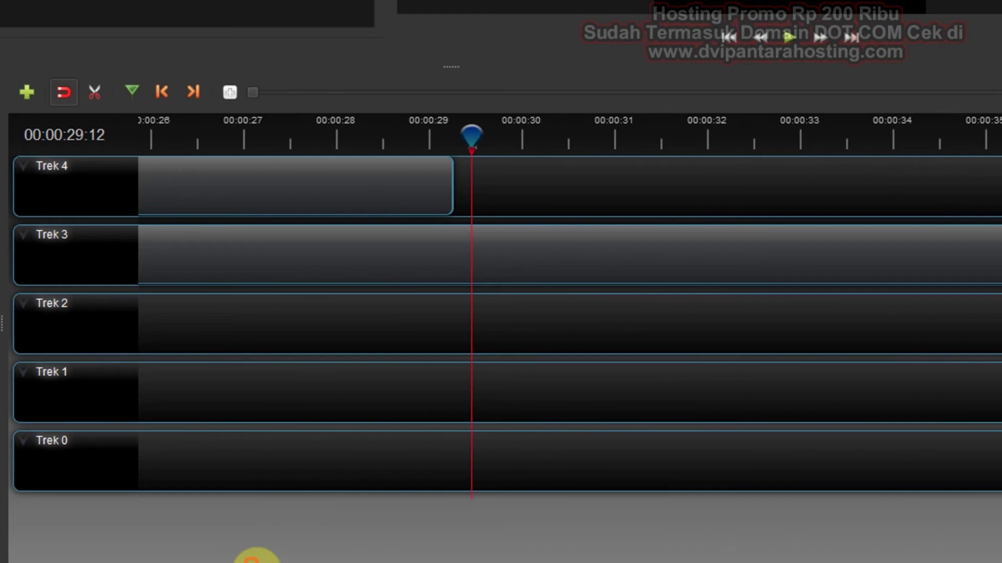
{"action": "left_click_drag", "start_coordinate": [470, 139], "coordinate": [453, 146]}
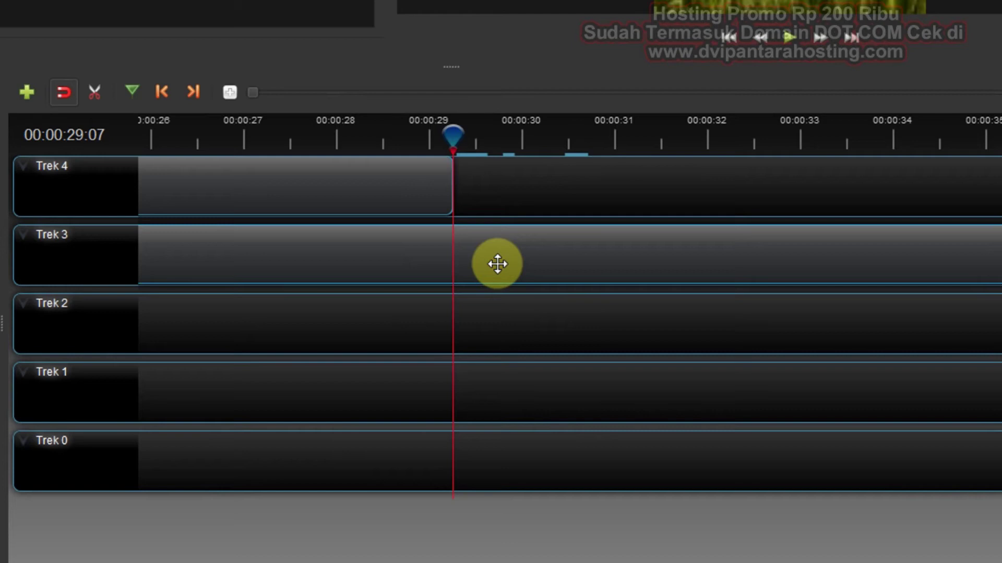
{"action": "right_click", "coordinate": [27, 241]}
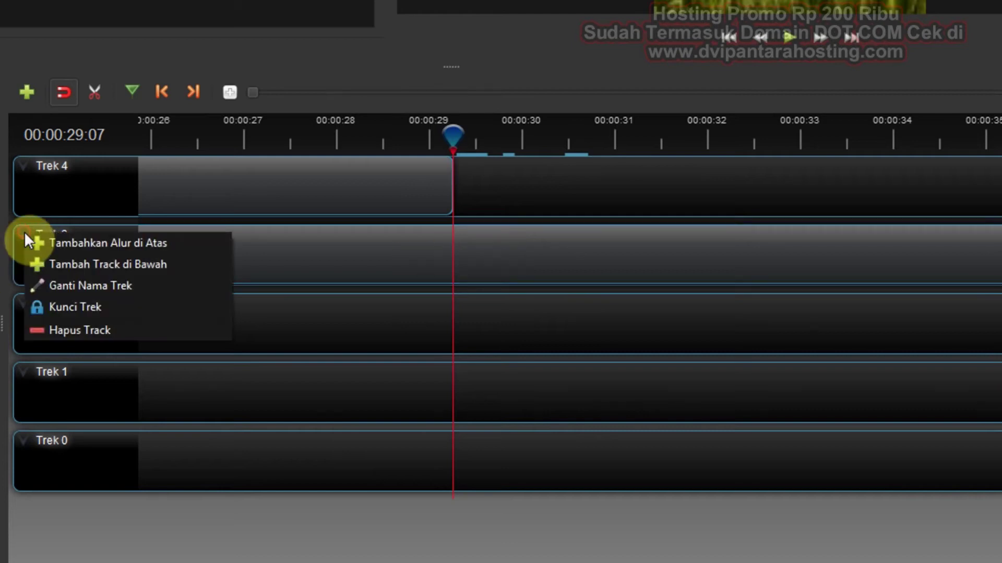
{"action": "left_click", "coordinate": [304, 230]}
{"action": "right_click", "coordinate": [308, 243]}
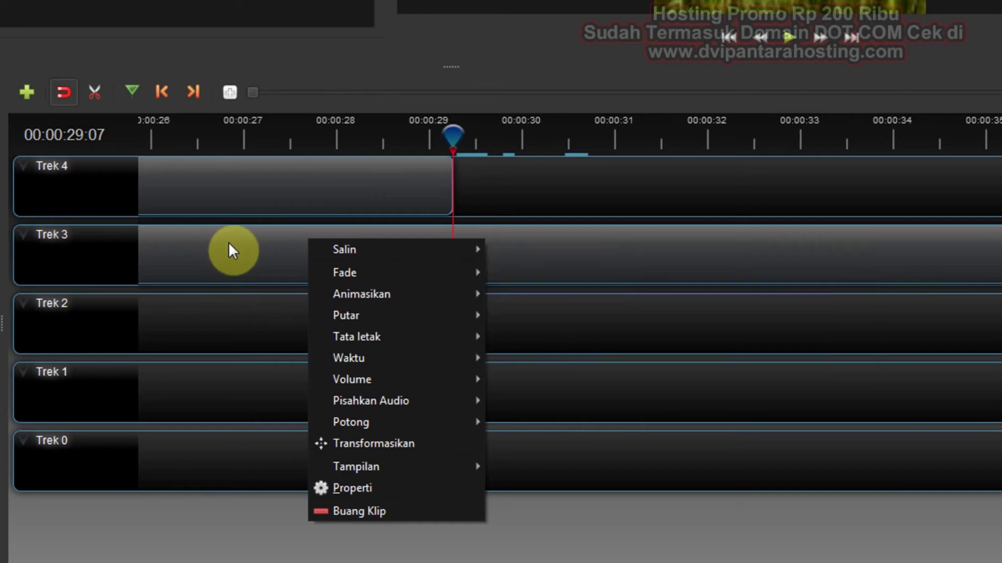
{"action": "left_click", "coordinate": [228, 242]}
{"action": "right_click", "coordinate": [228, 241]}
{"action": "left_click", "coordinate": [539, 244]}
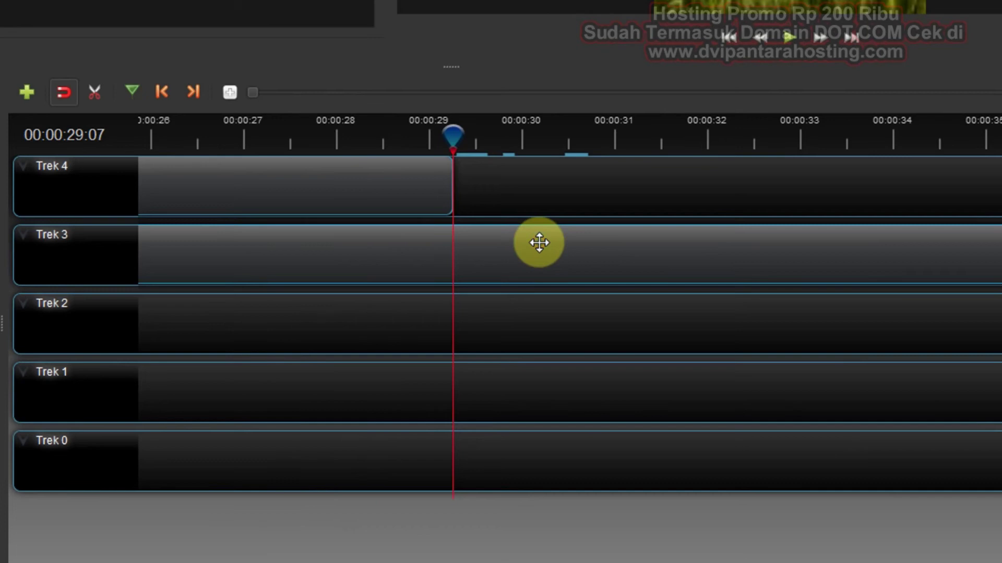
- Slice the March_On.mp3 clip on Trek 3 at the playhead, keeping only its left side
{"action": "right_click", "coordinate": [539, 243]}
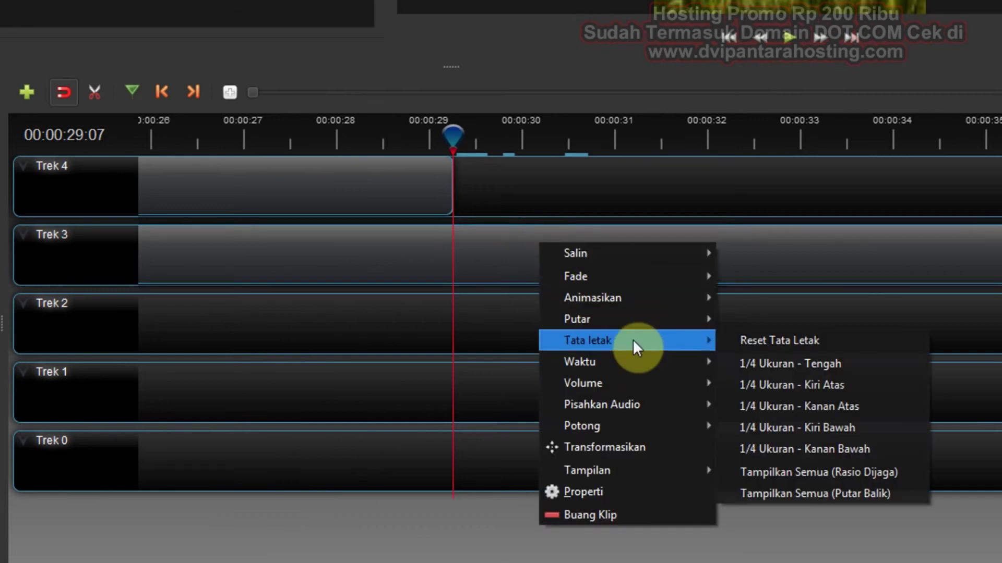
{"action": "mouse_move", "coordinate": [643, 431]}
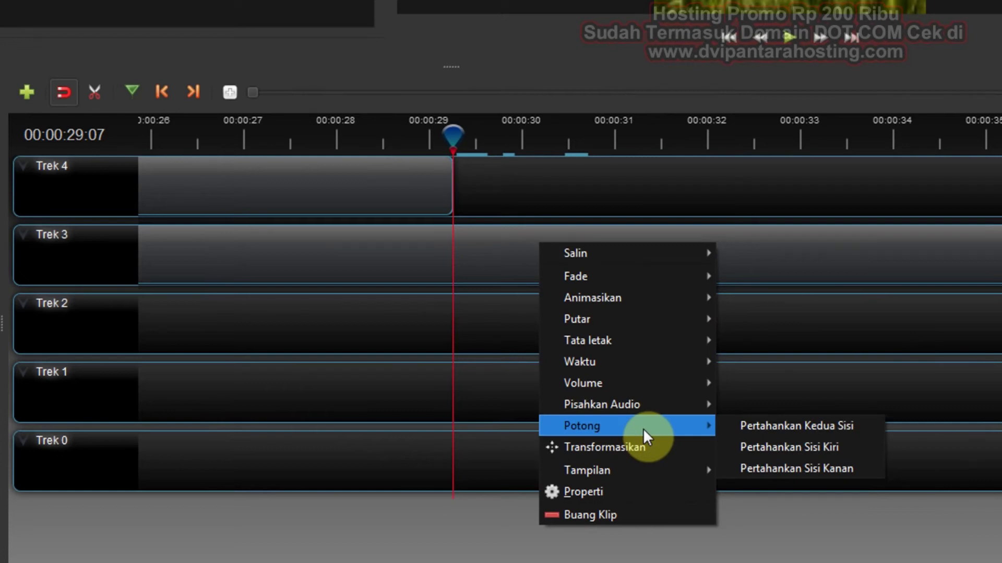
{"action": "left_click", "coordinate": [829, 443]}
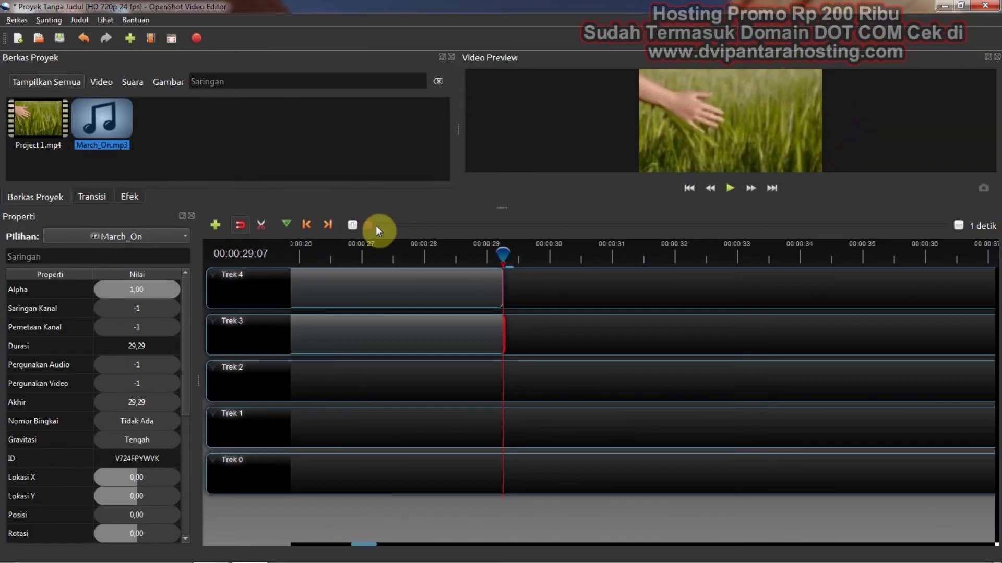
- Play the trimmed music with the video from the start of the timeline, pausing after a few seconds
{"action": "left_click_drag", "start_coordinate": [376, 228], "coordinate": [255, 256]}
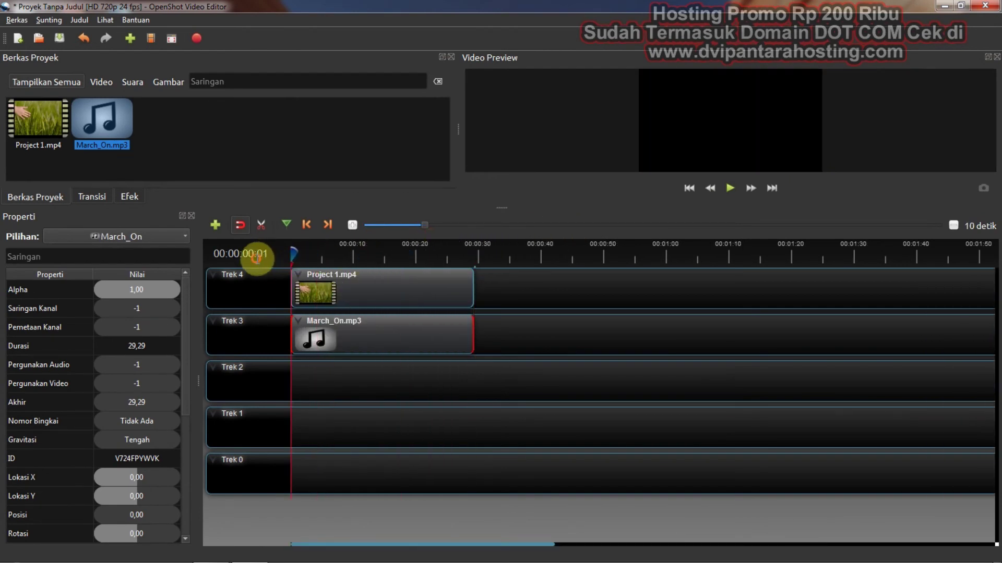
{"action": "left_click", "coordinate": [729, 188]}
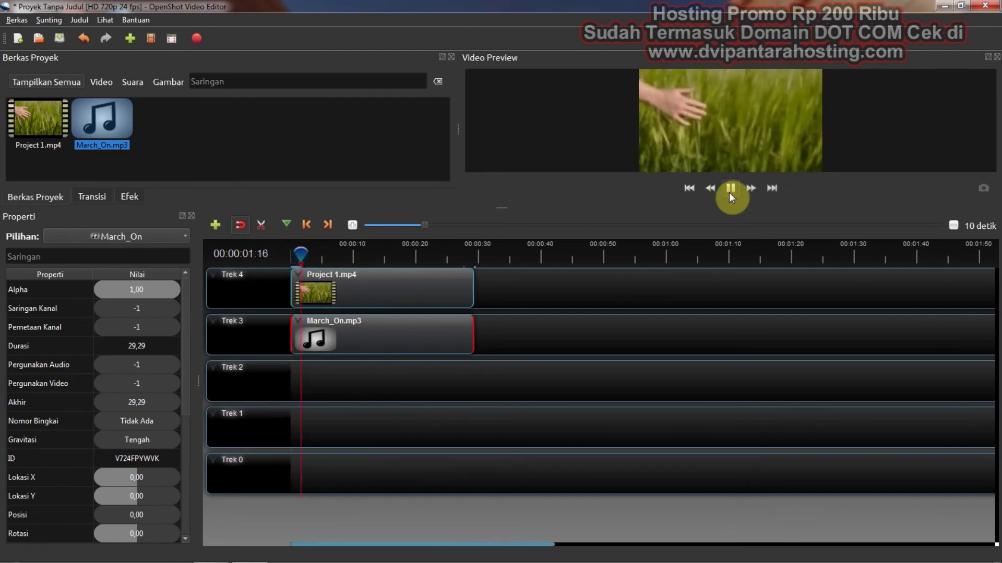
{"action": "left_click", "coordinate": [729, 189]}
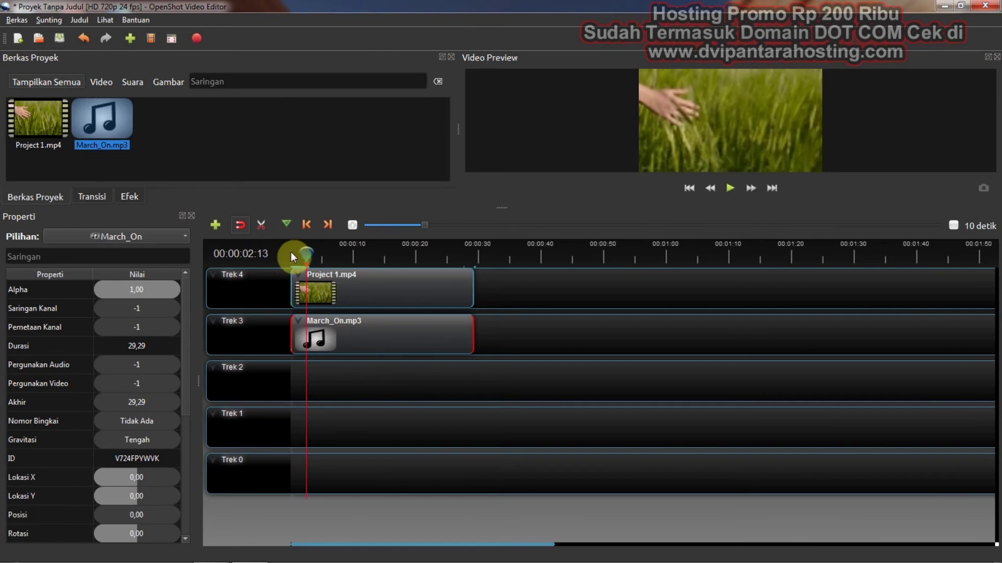
- Apply the fast volume fade in and out to the entire March_On.mp3 clip on Trek 3, with the playhead returned to the start
{"action": "left_click_drag", "start_coordinate": [305, 253], "coordinate": [259, 277]}
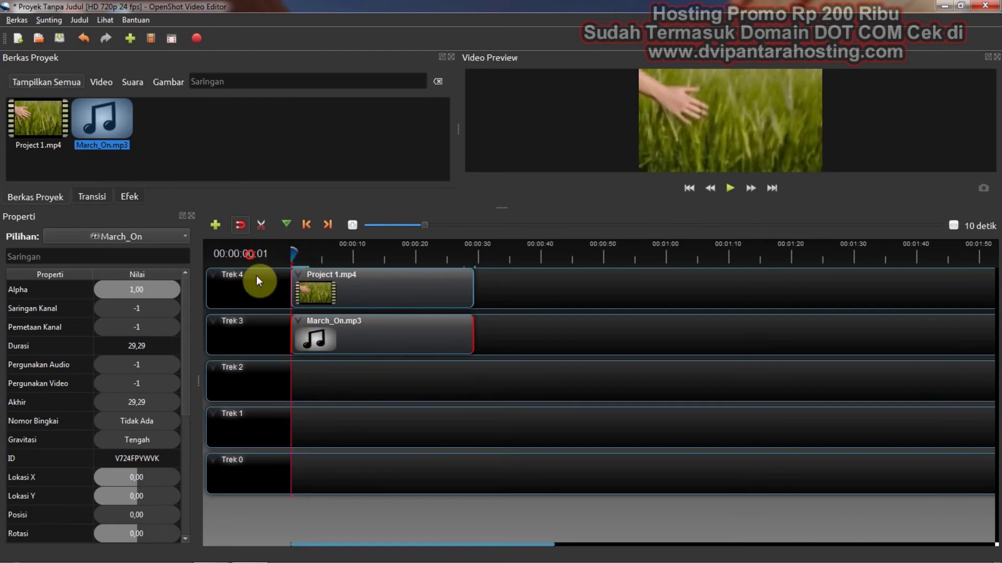
{"action": "right_click", "coordinate": [352, 324]}
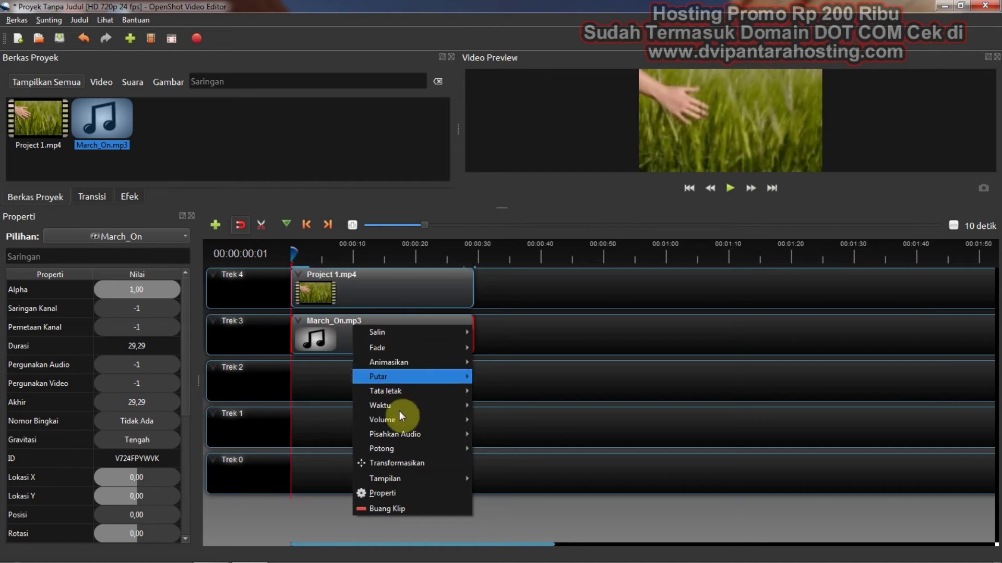
{"action": "mouse_move", "coordinate": [400, 415]}
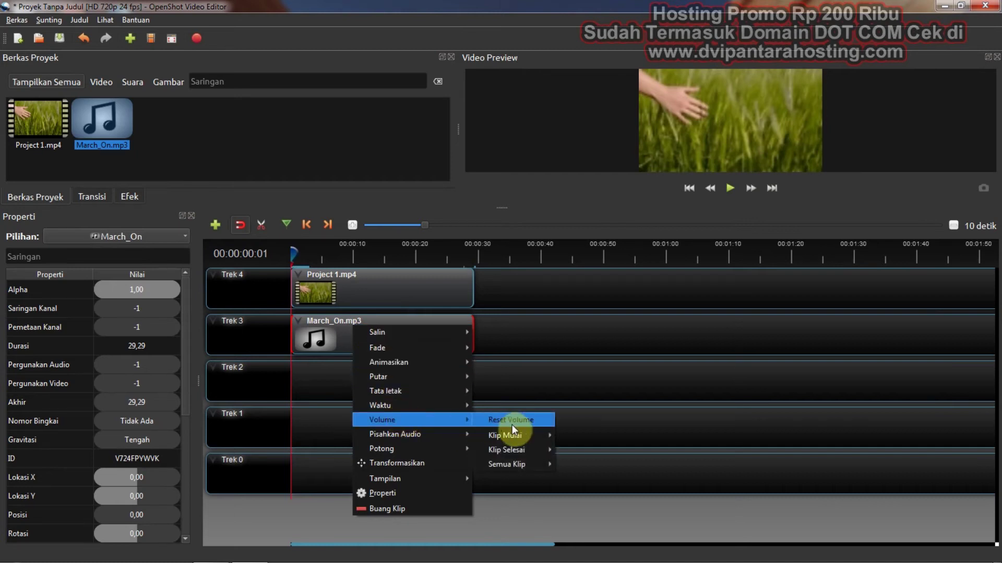
{"action": "mouse_move", "coordinate": [521, 463]}
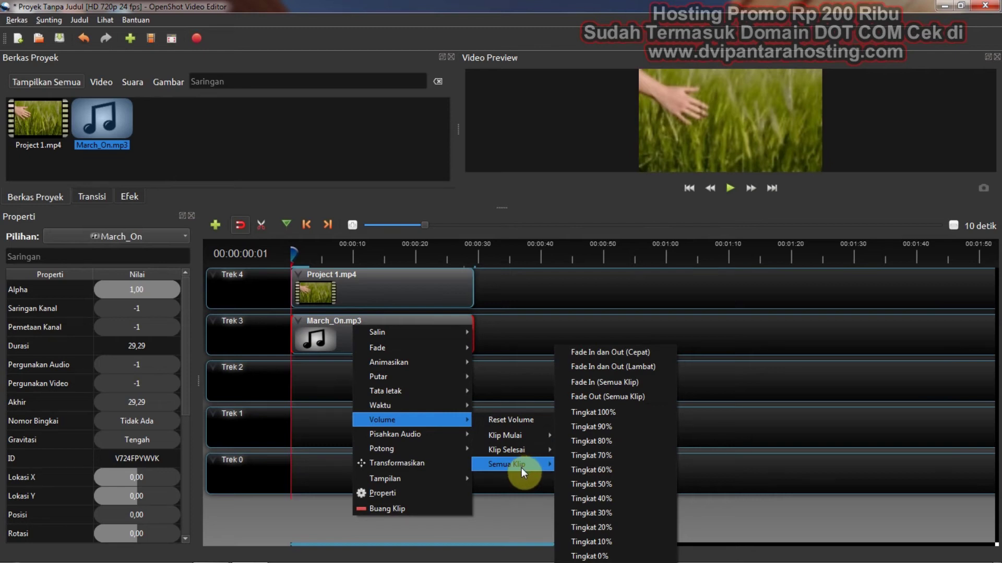
{"action": "left_click", "coordinate": [615, 357]}
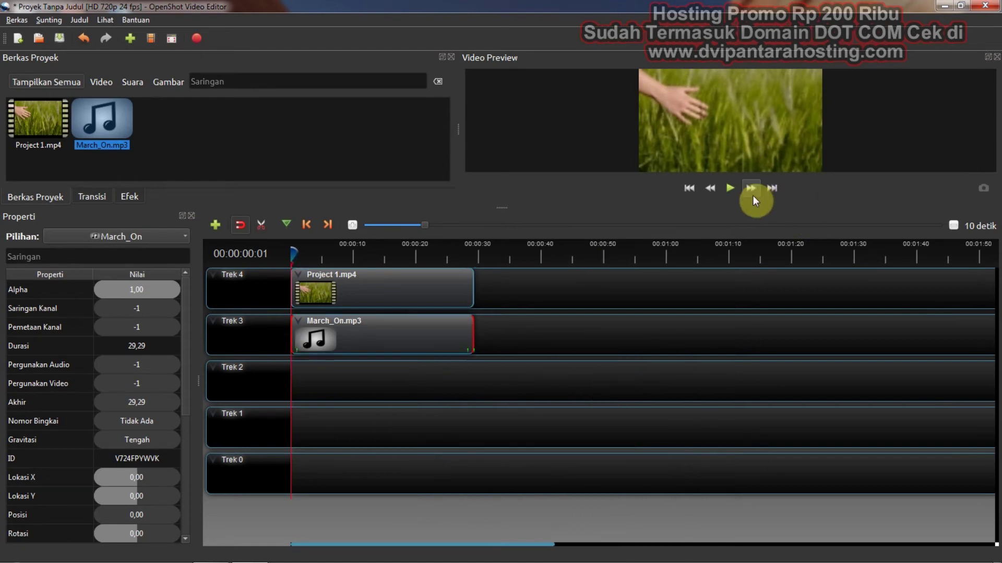
- Play the first few seconds of the timeline twice from the start to check the music's fade-in
{"action": "left_click", "coordinate": [733, 193]}
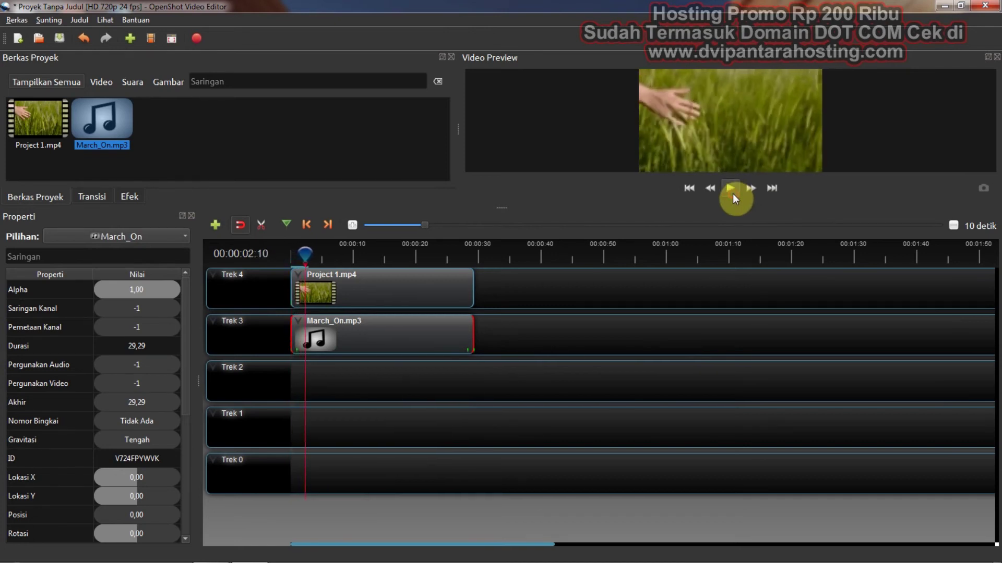
{"action": "left_click", "coordinate": [733, 193]}
{"action": "left_click_drag", "start_coordinate": [304, 257], "coordinate": [252, 251]}
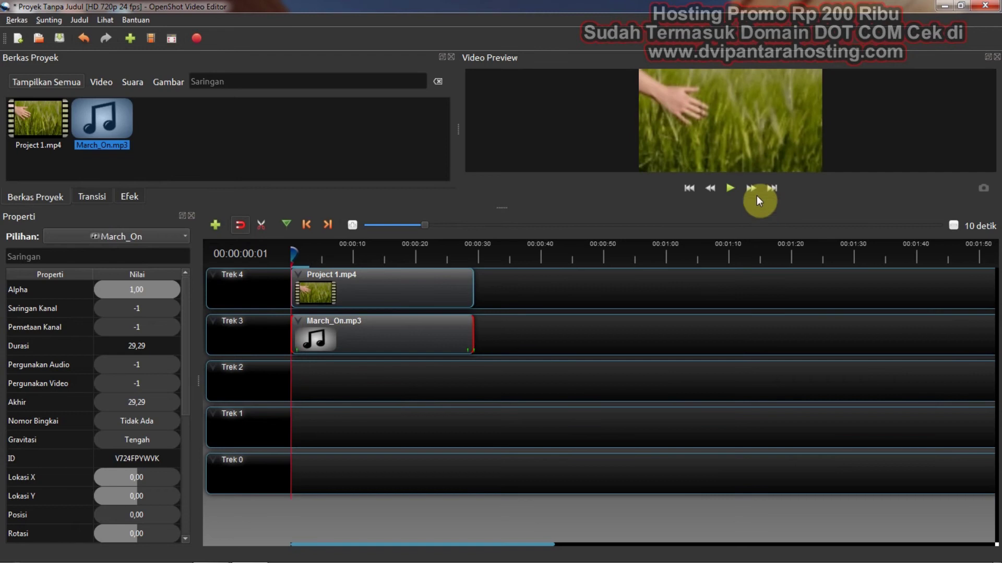
{"action": "left_click", "coordinate": [729, 186]}
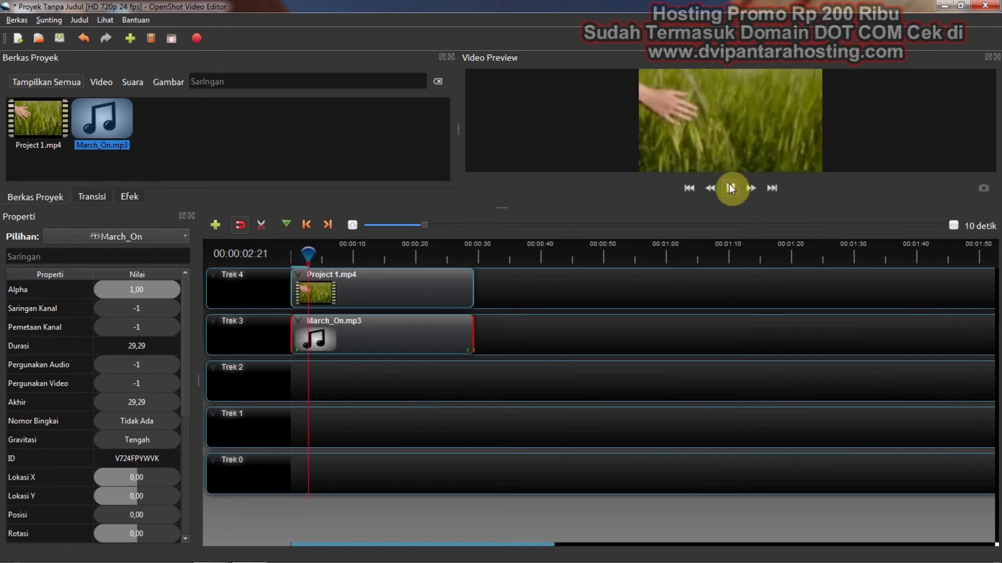
{"action": "left_click", "coordinate": [729, 187]}
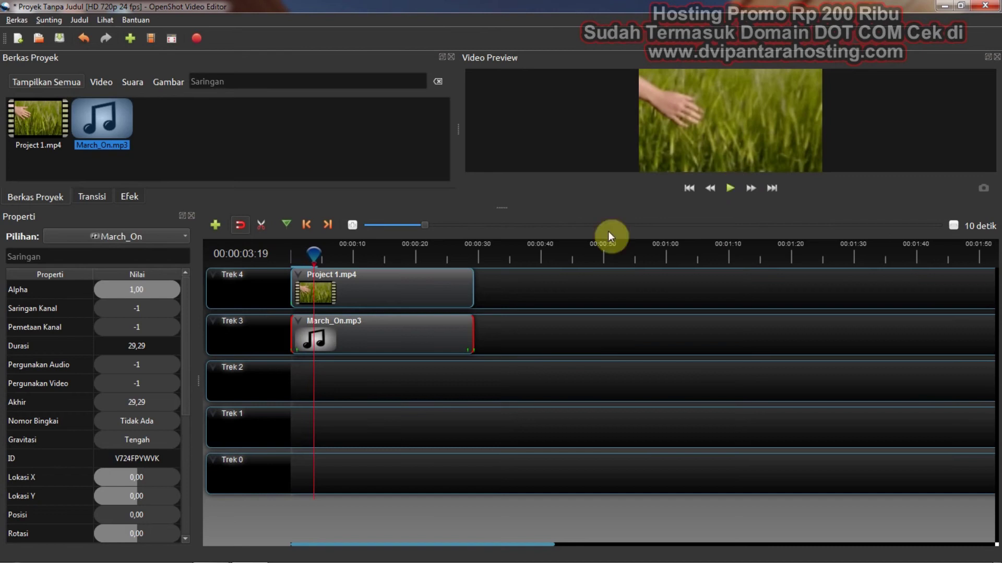
- Play the last part of the clips through to their end to check the fade-out, and return the playhead to the start
{"action": "left_click", "coordinate": [327, 254]}
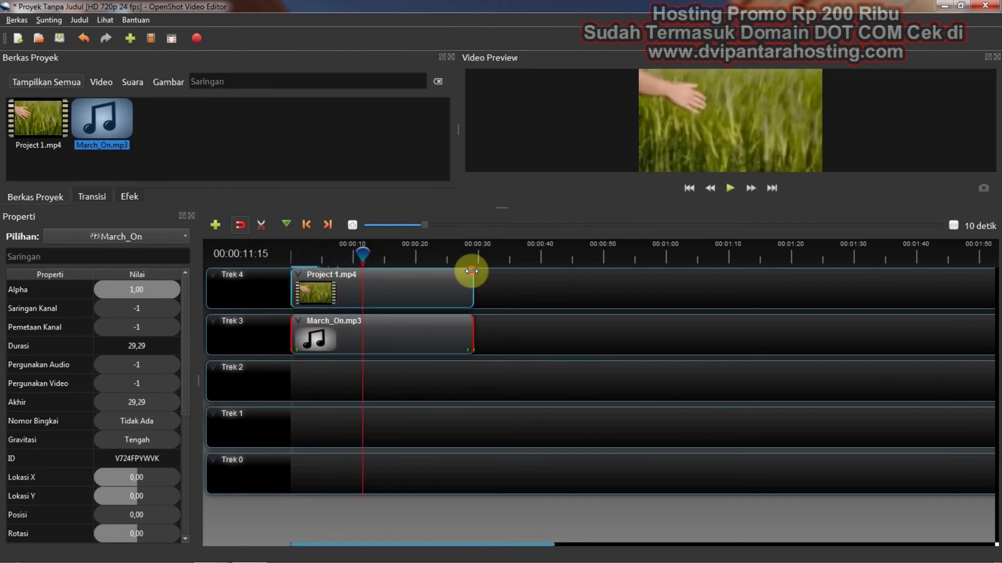
{"action": "left_click_drag", "start_coordinate": [367, 252], "coordinate": [459, 264]}
{"action": "left_click", "coordinate": [392, 254]}
{"action": "left_click", "coordinate": [733, 190]}
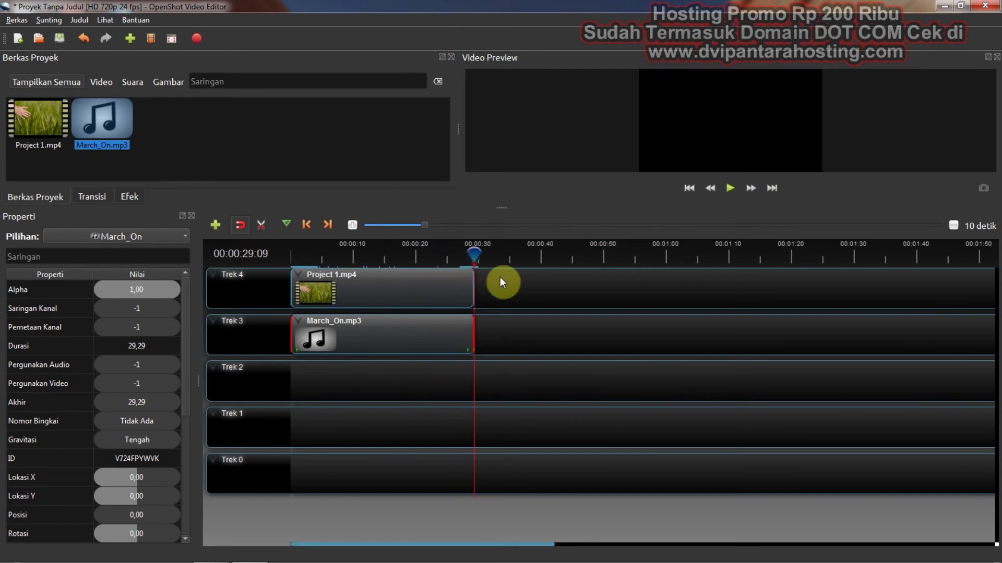
{"action": "left_click_drag", "start_coordinate": [477, 256], "coordinate": [247, 253]}
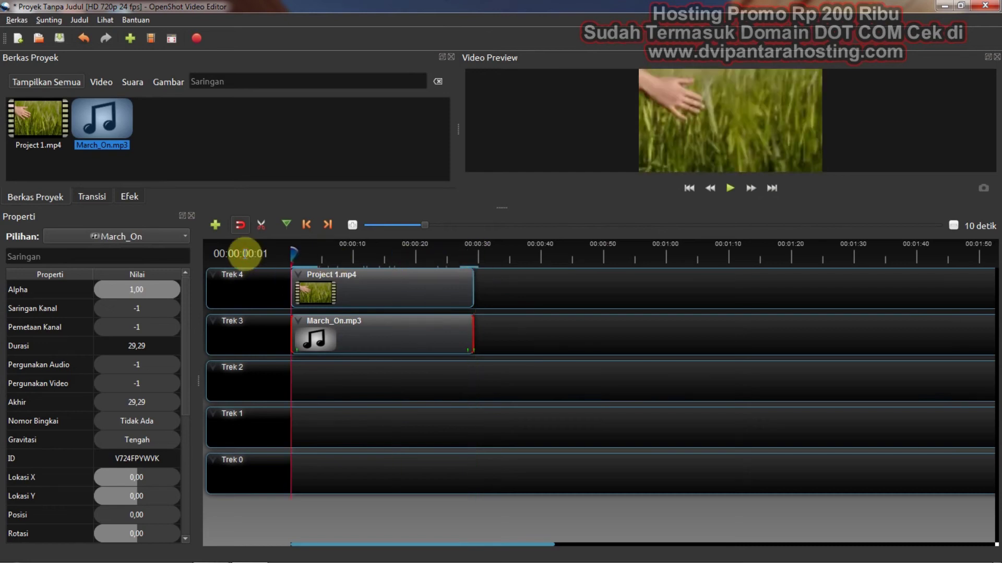
- Delete the March_On.mp3 and Project 1.mp4 clips from the timeline and return the playhead to the start
{"action": "left_click", "coordinate": [349, 291]}
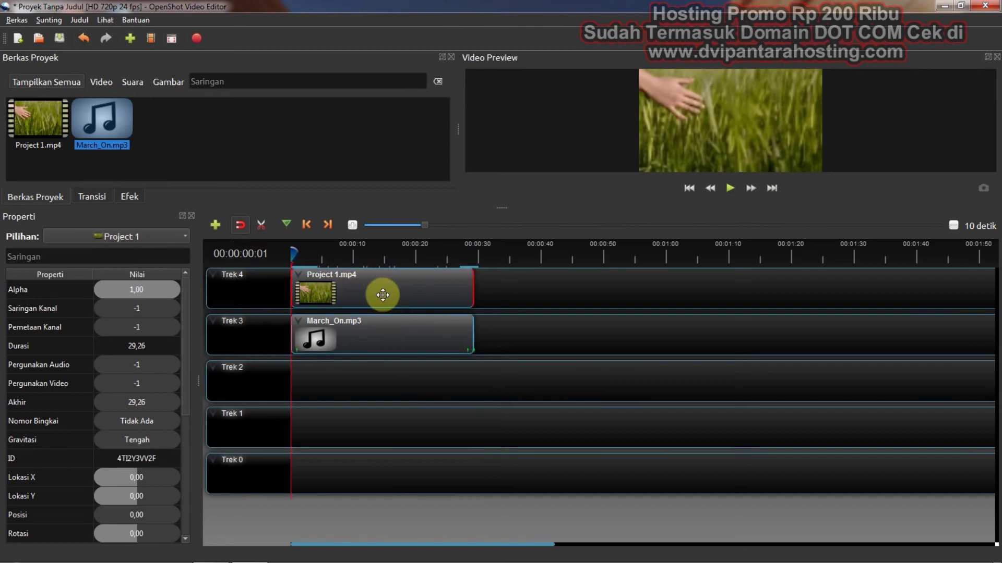
{"action": "left_click", "coordinate": [374, 335]}
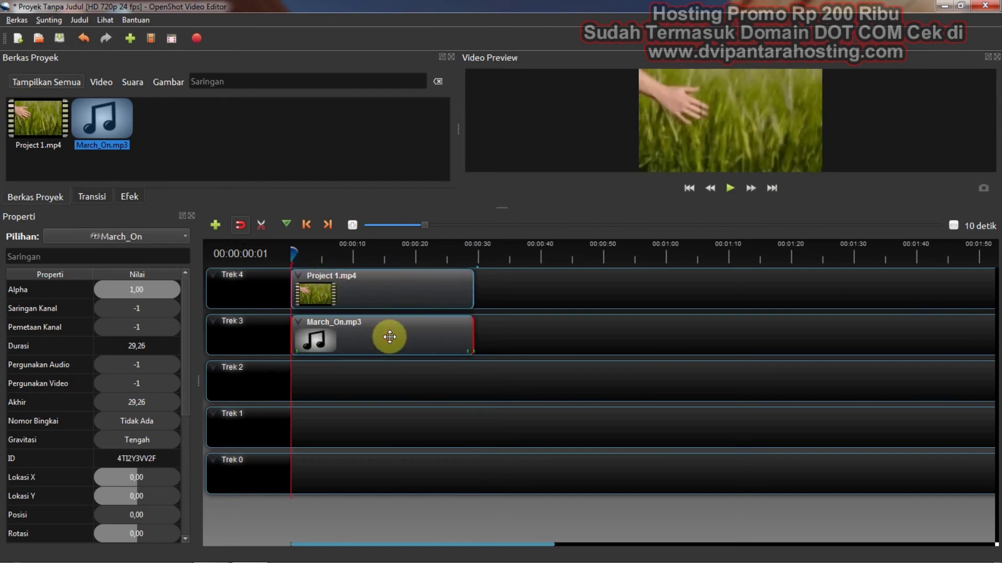
{"action": "key", "text": "Delete"}
{"action": "left_click", "coordinate": [731, 190]}
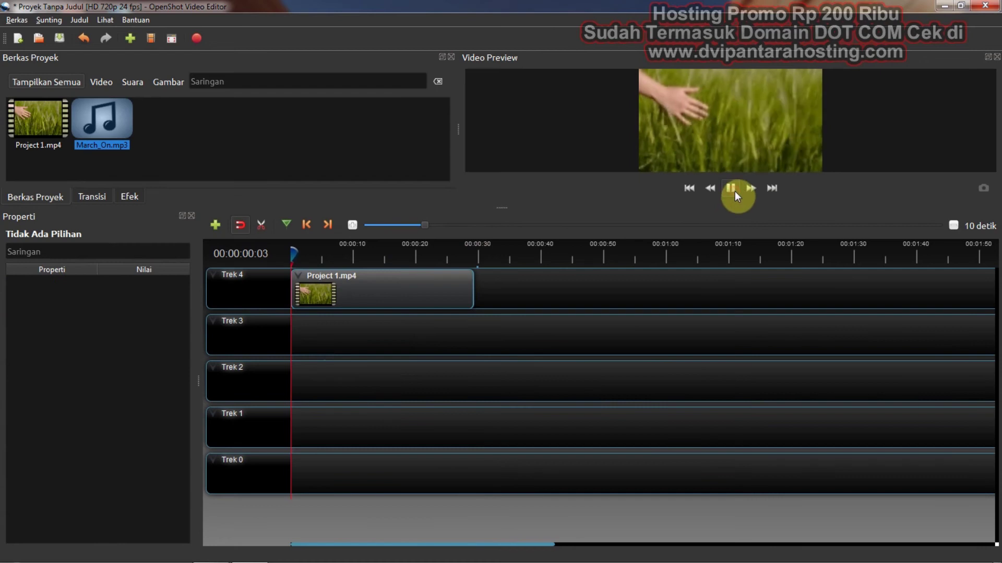
{"action": "left_click", "coordinate": [733, 189]}
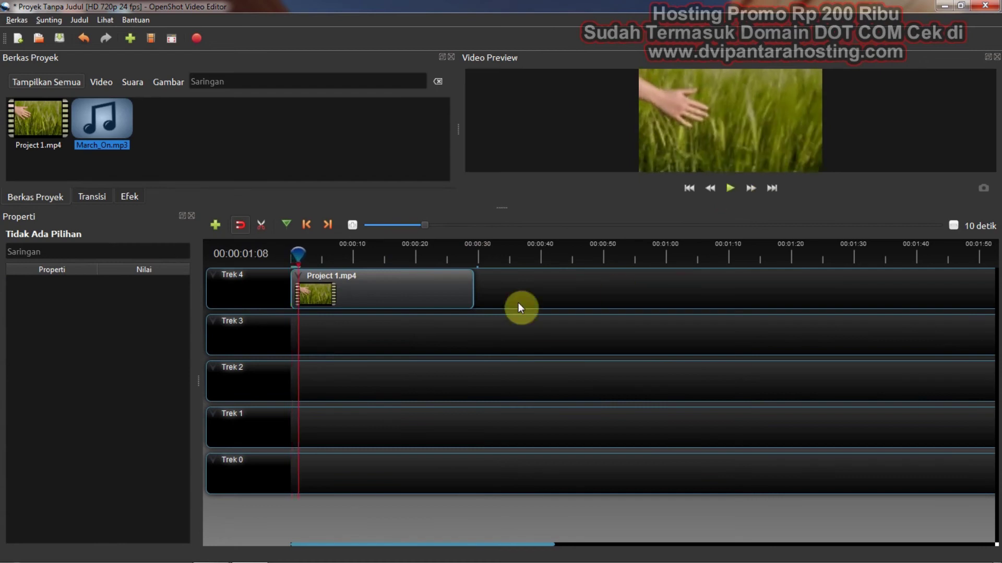
{"action": "left_click", "coordinate": [421, 292]}
{"action": "key", "text": "Delete"}
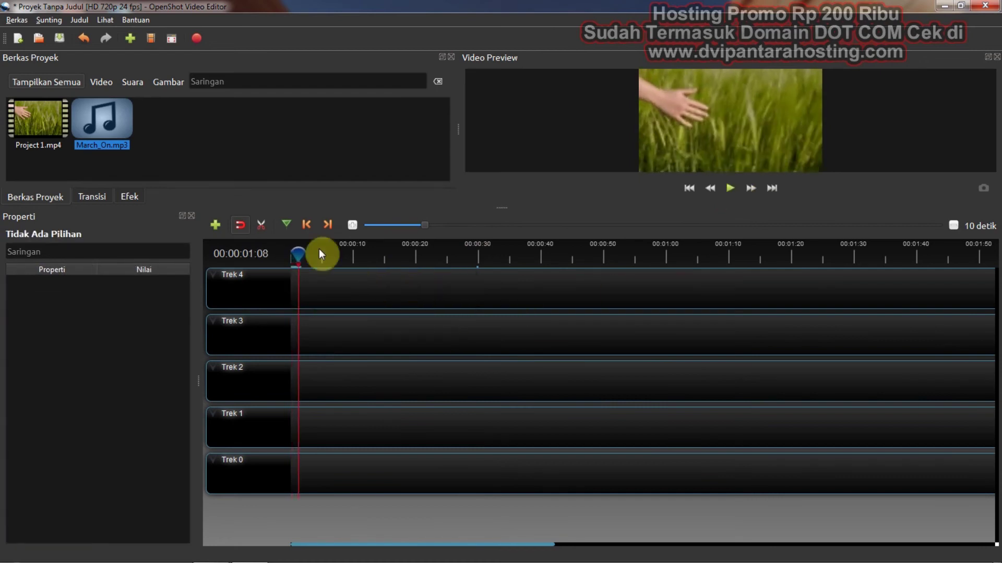
{"action": "left_click_drag", "start_coordinate": [303, 250], "coordinate": [259, 250]}
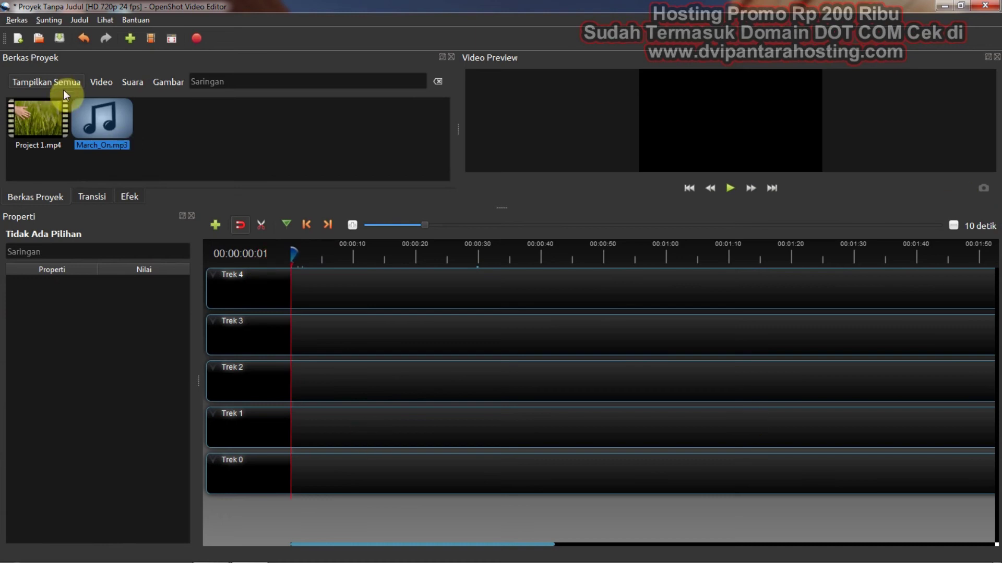
- Import the Ft video from the 6 Menambahkan Backsound folder and place it at the start of Trek 4
{"action": "left_click", "coordinate": [14, 22]}
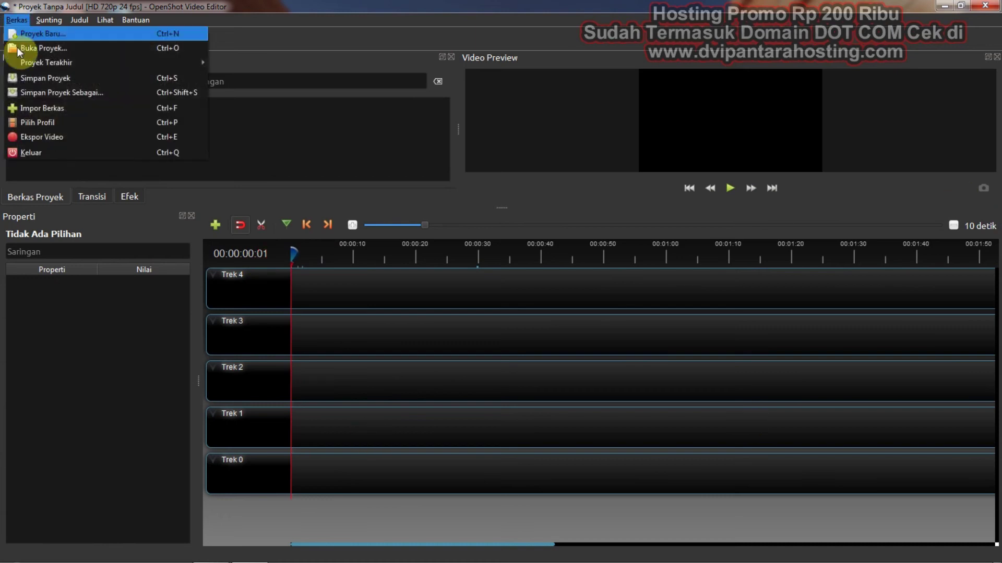
{"action": "left_click", "coordinate": [33, 110]}
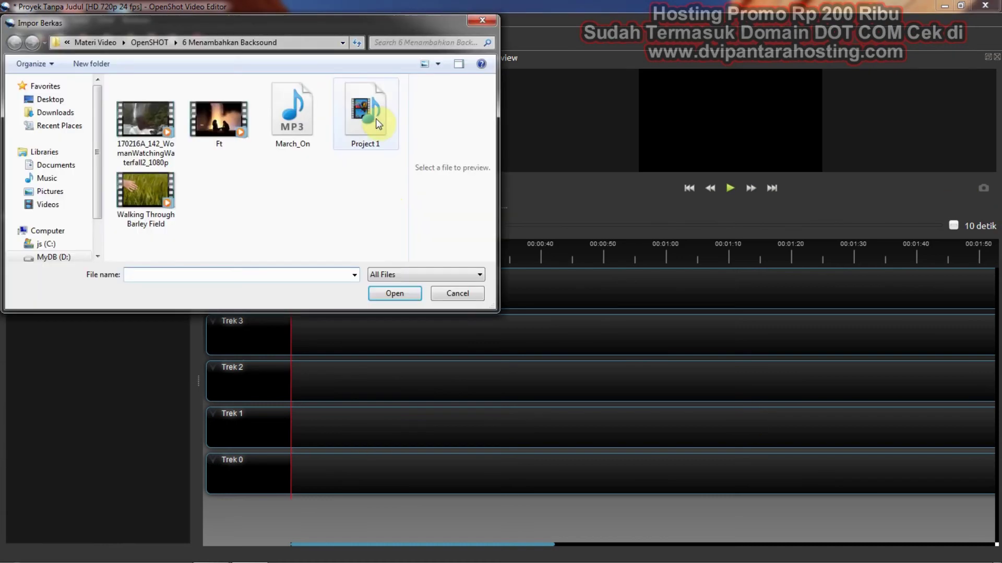
{"action": "left_click", "coordinate": [217, 145]}
{"action": "left_click", "coordinate": [388, 294]}
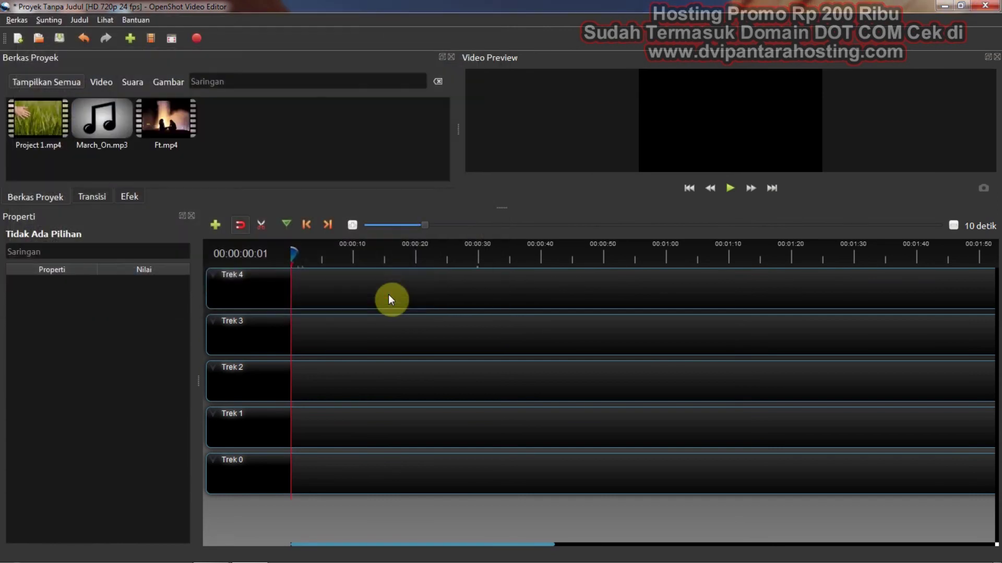
{"action": "left_click_drag", "start_coordinate": [179, 127], "coordinate": [284, 291]}
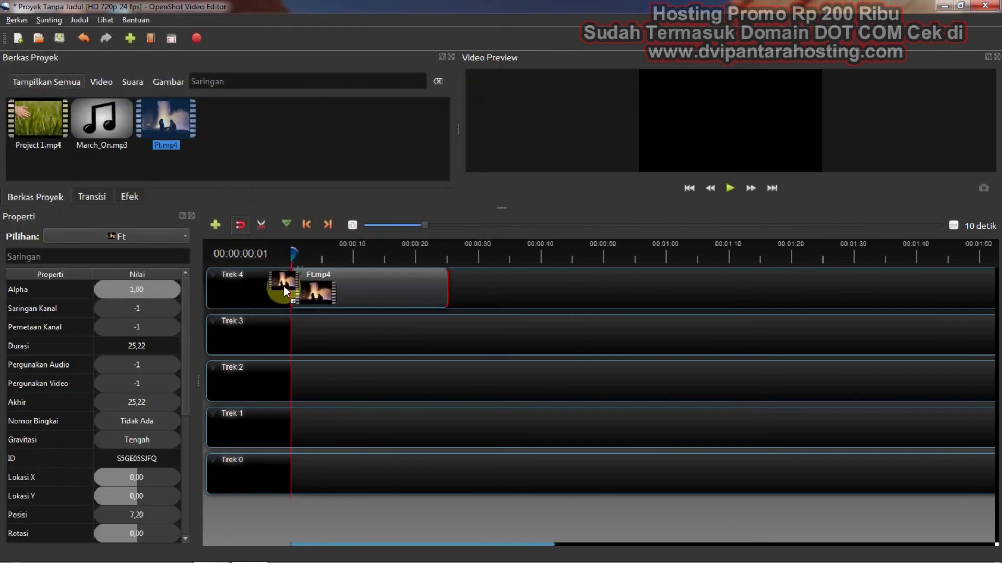
- Play the Ft.mp4 clip for a few seconds to hear its own sound, and return the playhead to the start
{"action": "left_click", "coordinate": [730, 189]}
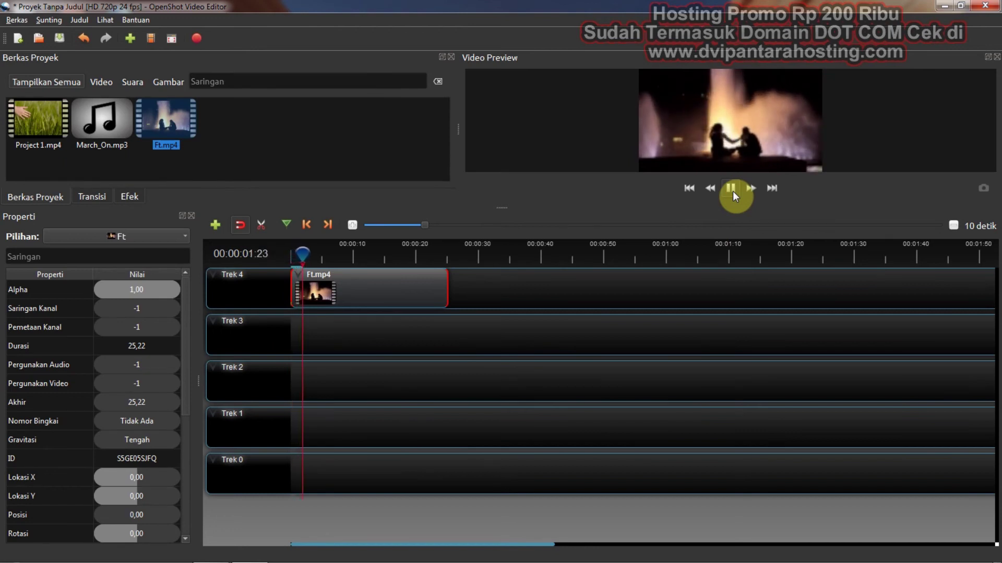
{"action": "left_click", "coordinate": [732, 191]}
{"action": "left_click_drag", "start_coordinate": [300, 253], "coordinate": [173, 245]}
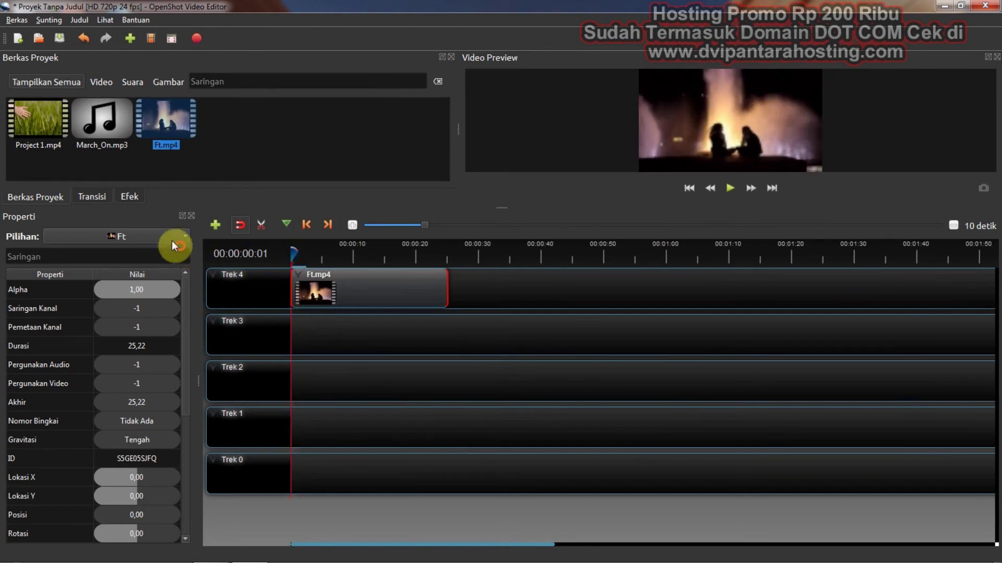
- Place March_On.mp3 at the start of Trek 3, play it briefly with Ft.mp4, and return the playhead to the start
{"action": "left_click_drag", "start_coordinate": [93, 117], "coordinate": [255, 324]}
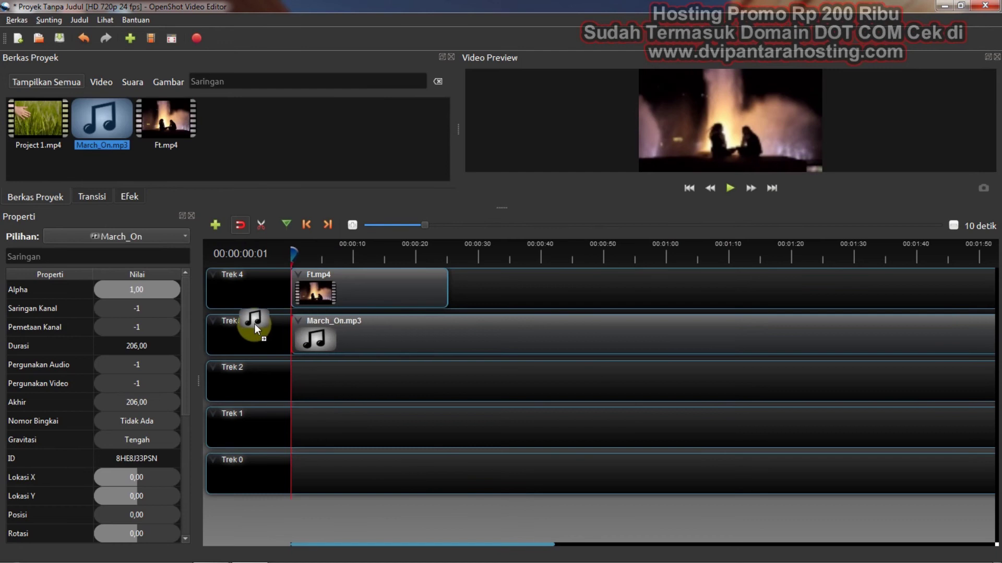
{"action": "left_click", "coordinate": [731, 189]}
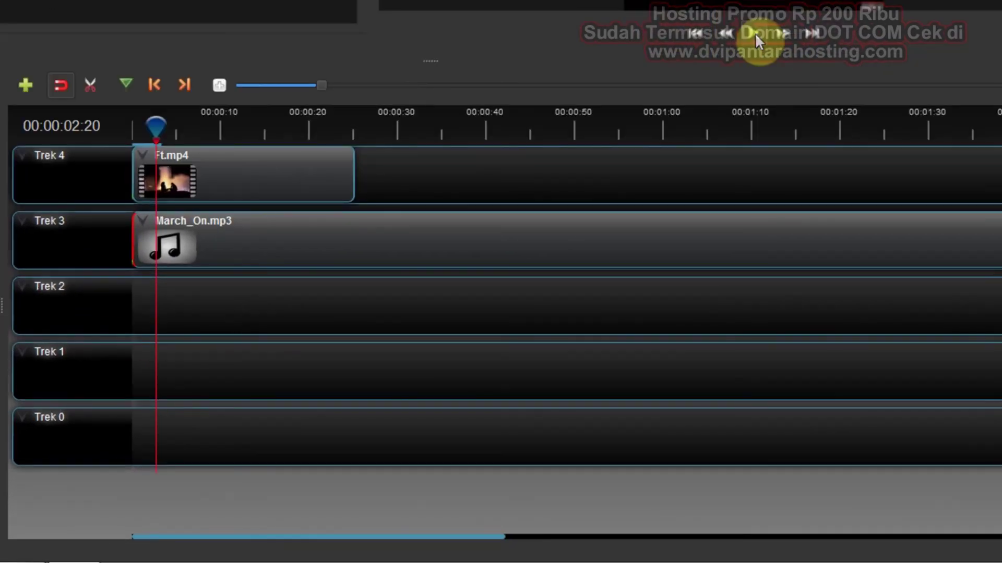
{"action": "left_click_drag", "start_coordinate": [153, 127], "coordinate": [66, 127]}
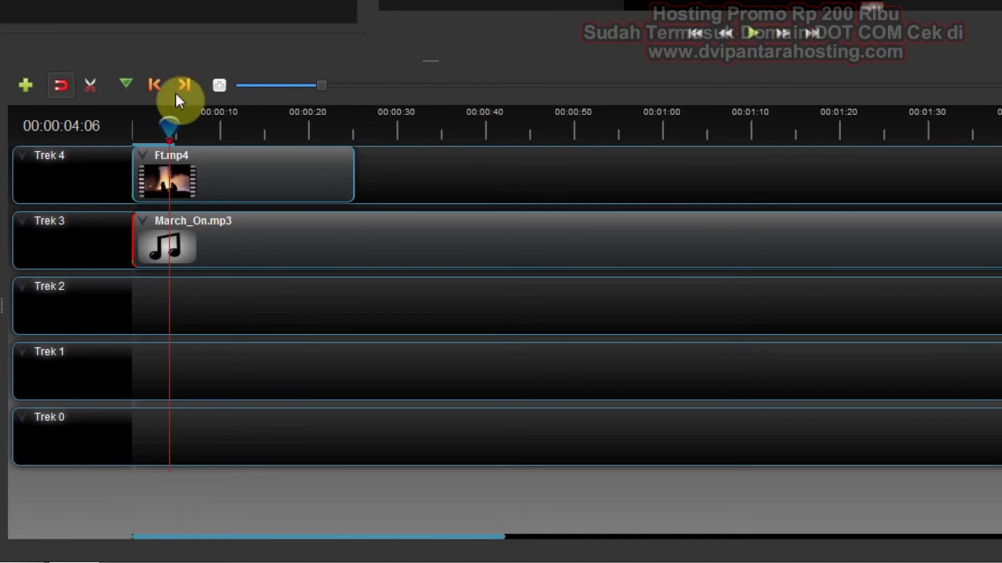
{"action": "left_click_drag", "start_coordinate": [168, 125], "coordinate": [109, 124]}
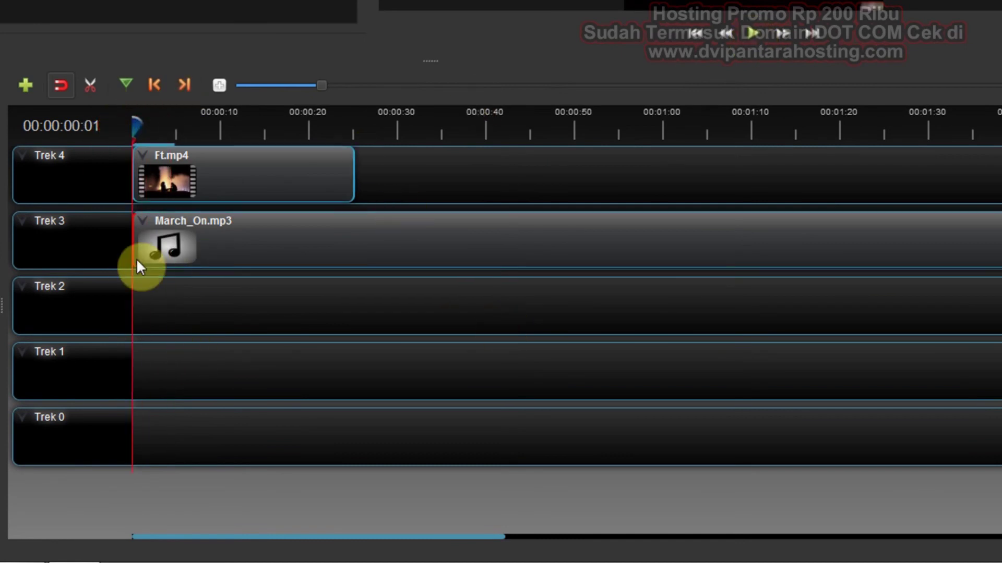
- Set the volume of the entire March_On.mp3 clip to 20% and play the timeline from the start
{"action": "right_click", "coordinate": [221, 239]}
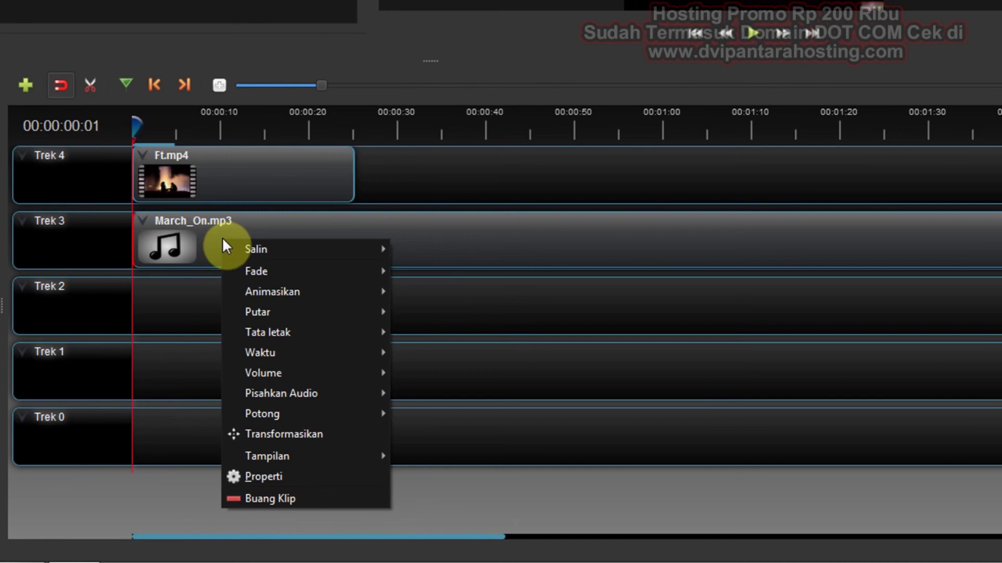
{"action": "mouse_move", "coordinate": [345, 371]}
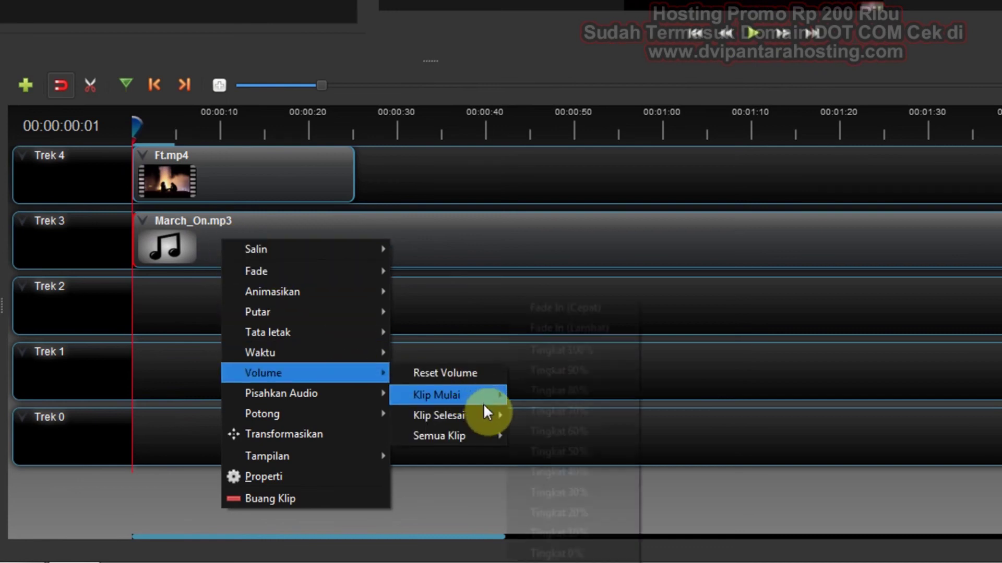
{"action": "mouse_move", "coordinate": [476, 436]}
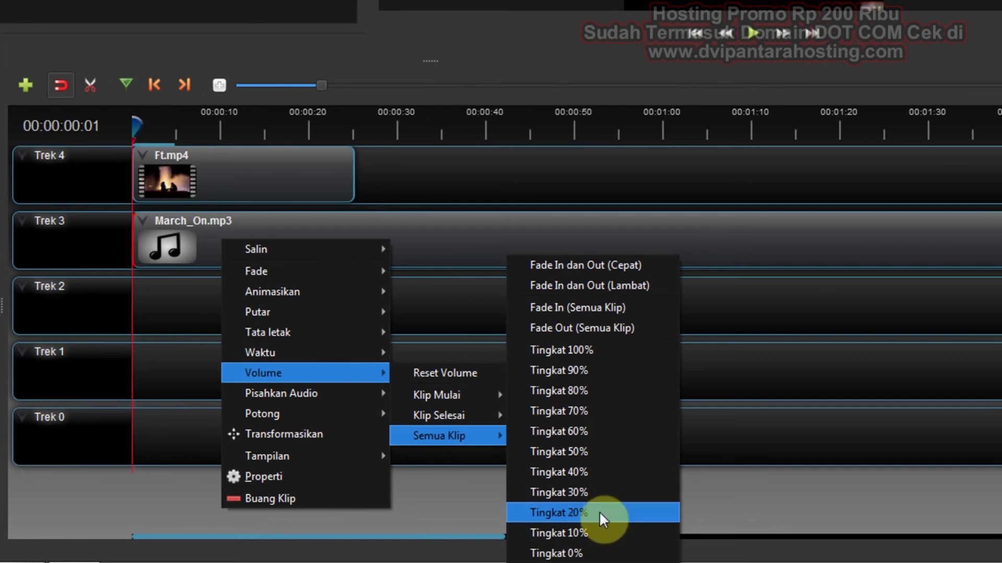
{"action": "left_click", "coordinate": [598, 511]}
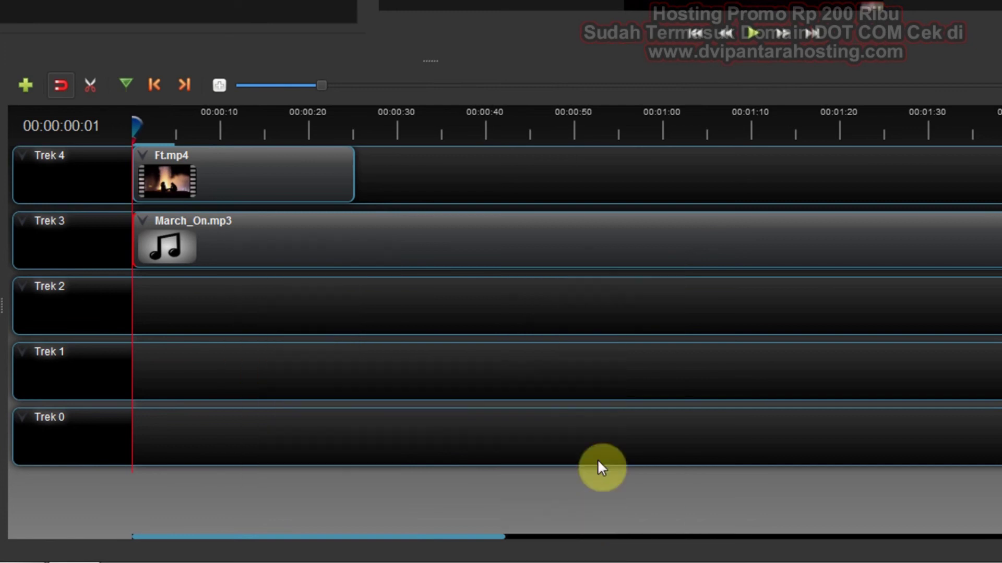
{"action": "left_click", "coordinate": [755, 34]}
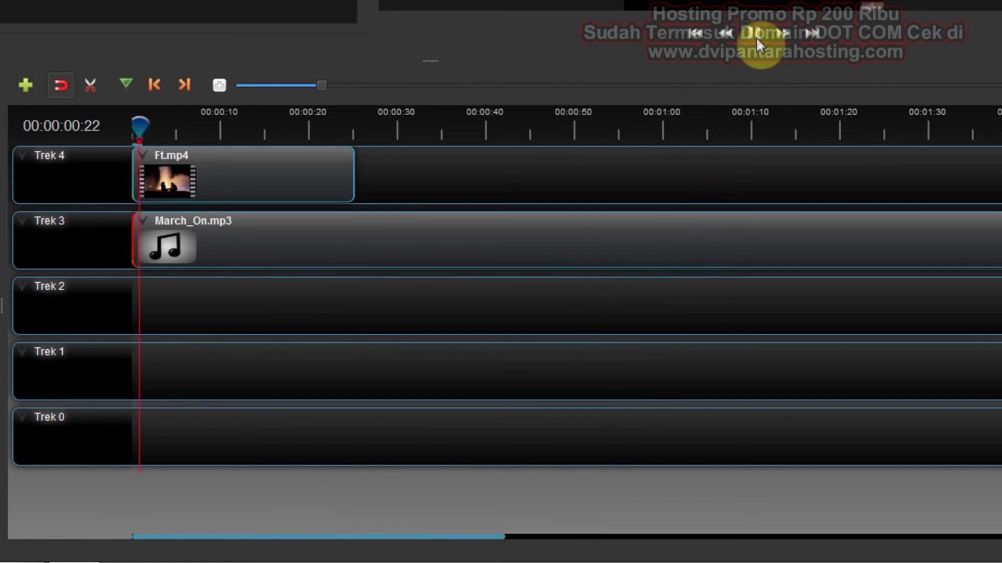